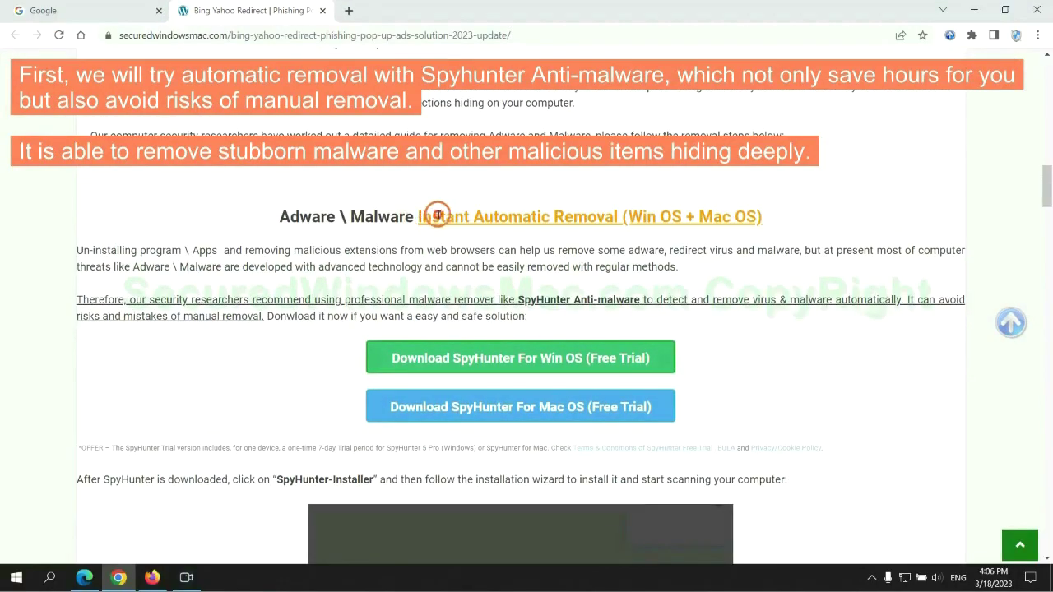
Highlight the Instant Automatic Removal heading and scroll down to the SpyHunter download link
{"action": "left_click_drag", "start_coordinate": [417, 216], "coordinate": [613, 216]}
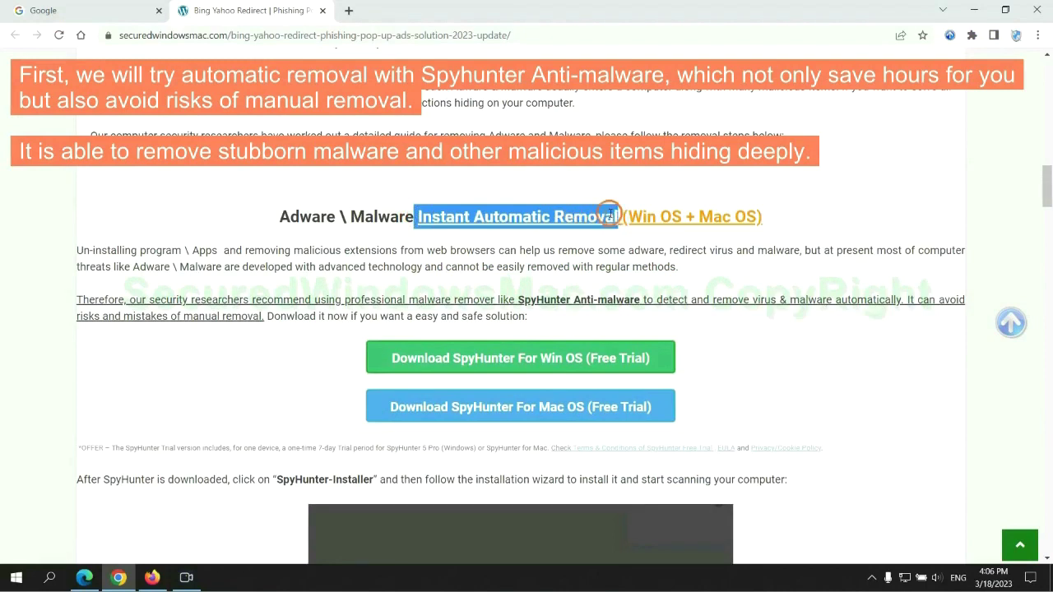
{"action": "left_click", "coordinate": [525, 185]}
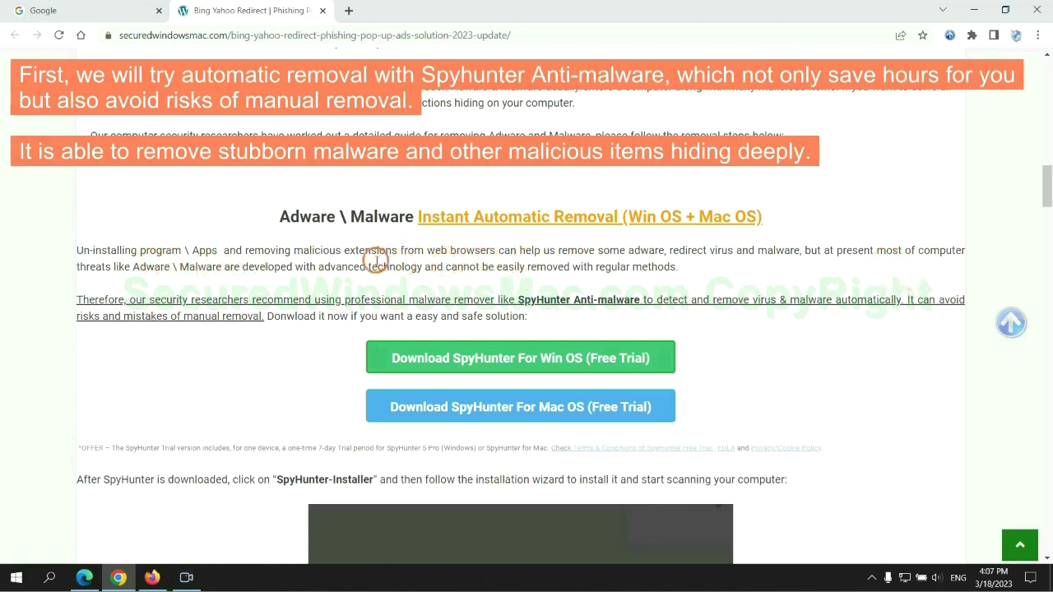
{"action": "scroll", "coordinate": [522, 296], "scroll_direction": "down", "scroll_amount": 1}
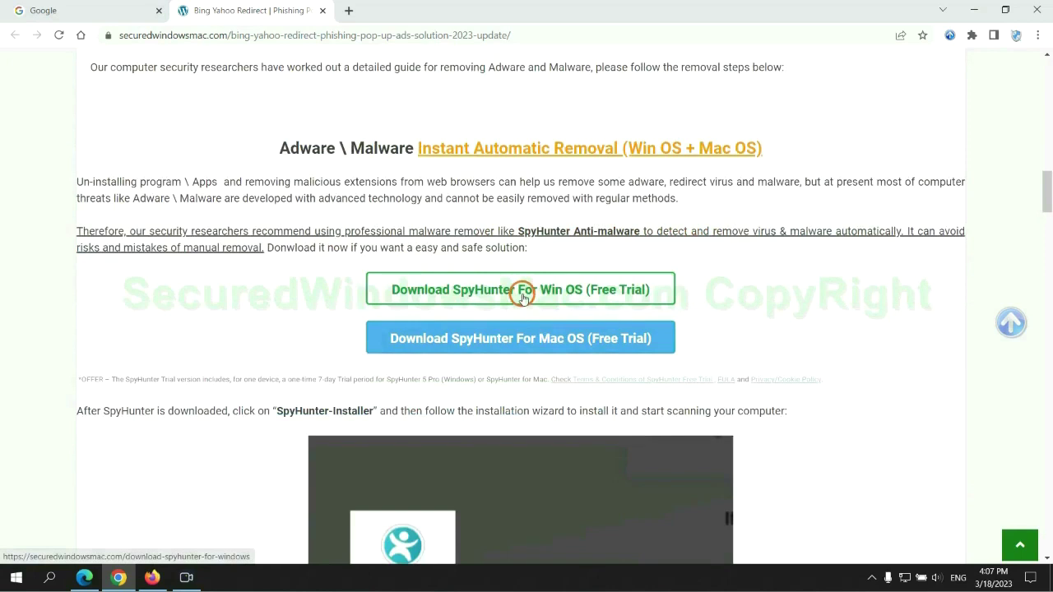
{"action": "scroll", "coordinate": [532, 331], "scroll_direction": "down", "scroll_amount": 1}
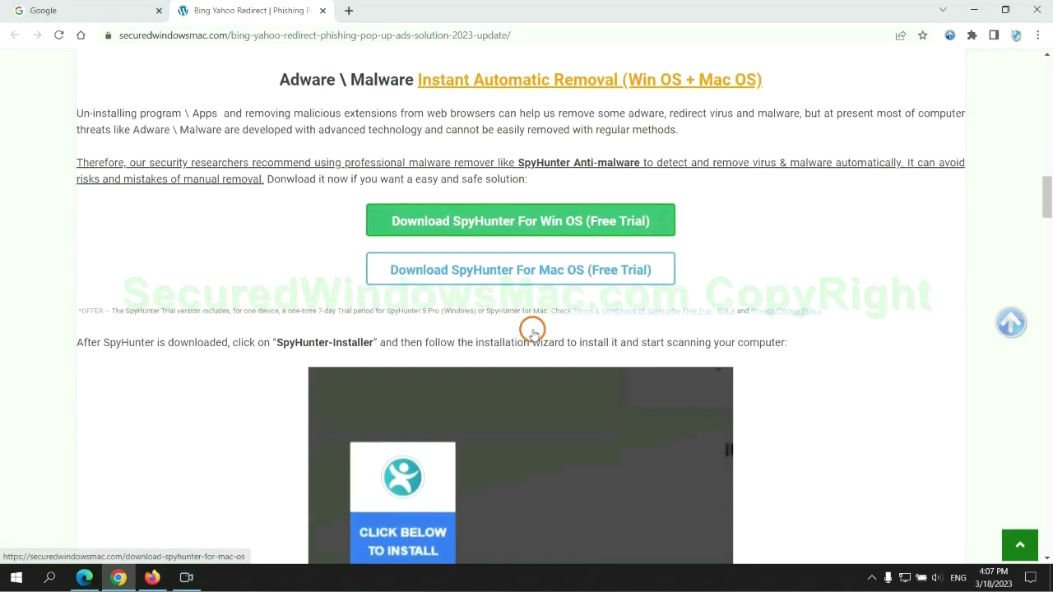
{"action": "scroll", "coordinate": [527, 324], "scroll_direction": "down", "scroll_amount": 1}
Download the SpyHunter installer for Windows, keep it despite the warning, and run it
{"action": "left_click", "coordinate": [532, 165]}
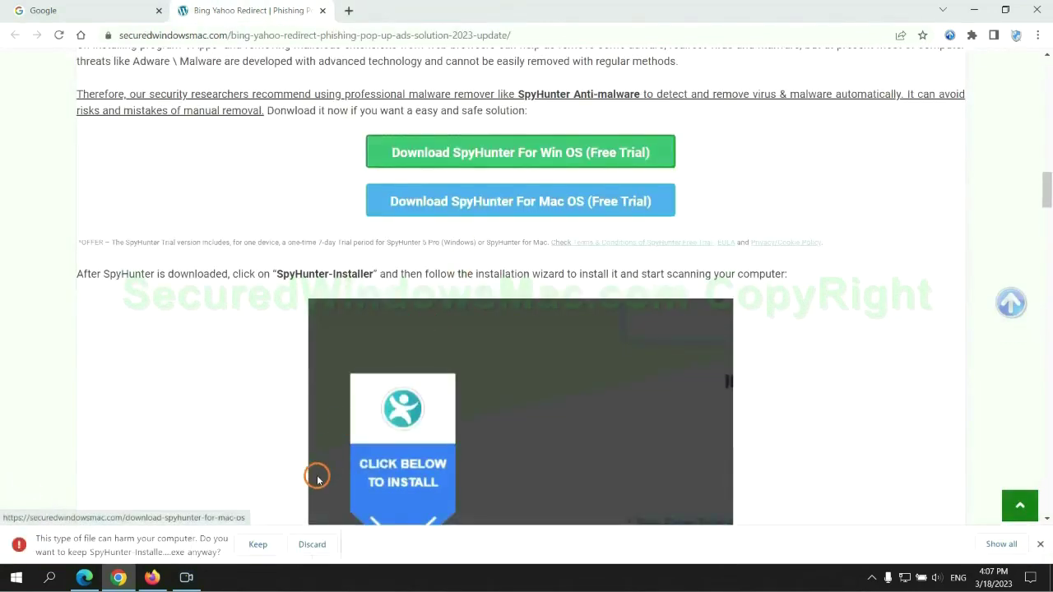
{"action": "left_click", "coordinate": [255, 545]}
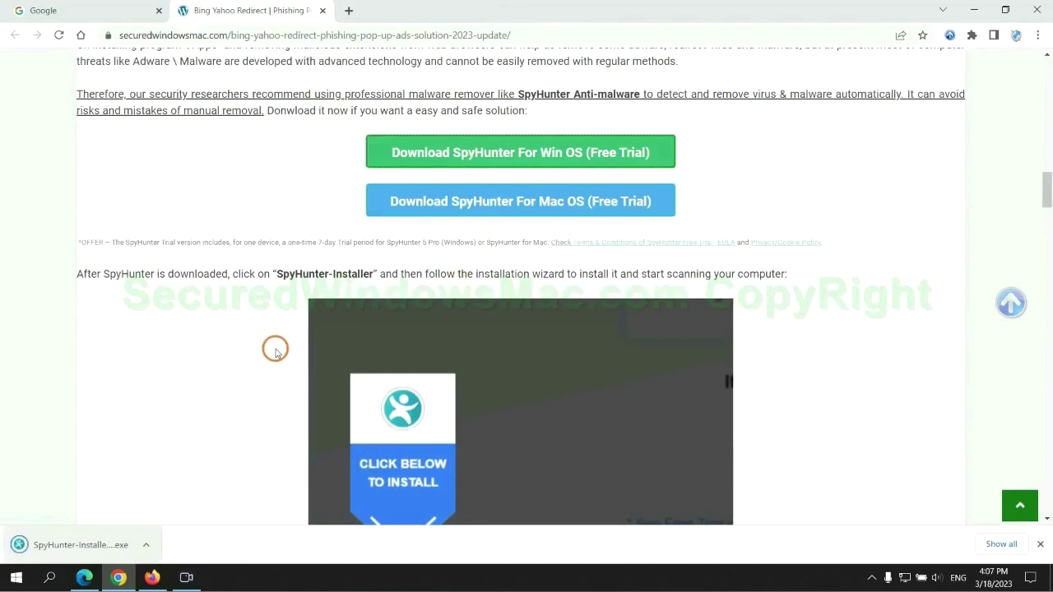
{"action": "left_click", "coordinate": [101, 546]}
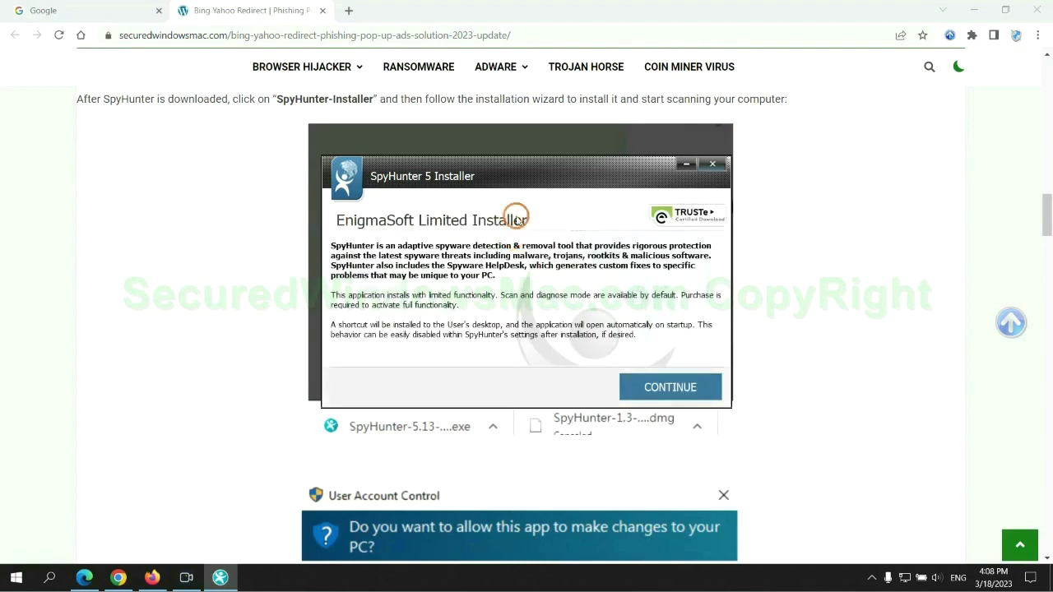
Install SpyHunter 5 by accepting the EULA, continue past the scan results, and choose the 7-day free trial
{"action": "left_click", "coordinate": [693, 387]}
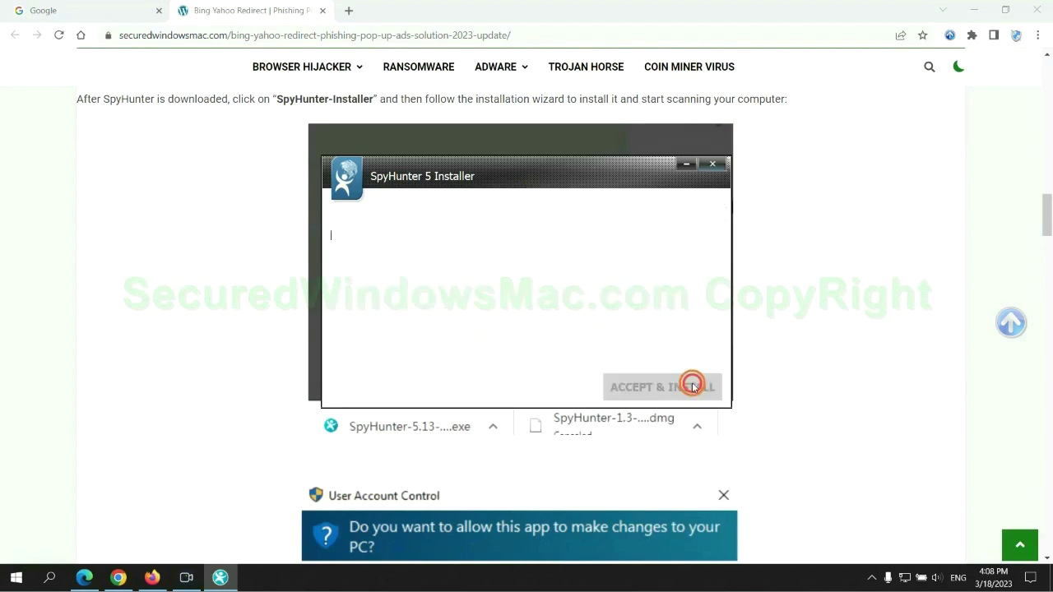
{"action": "left_click", "coordinate": [534, 352]}
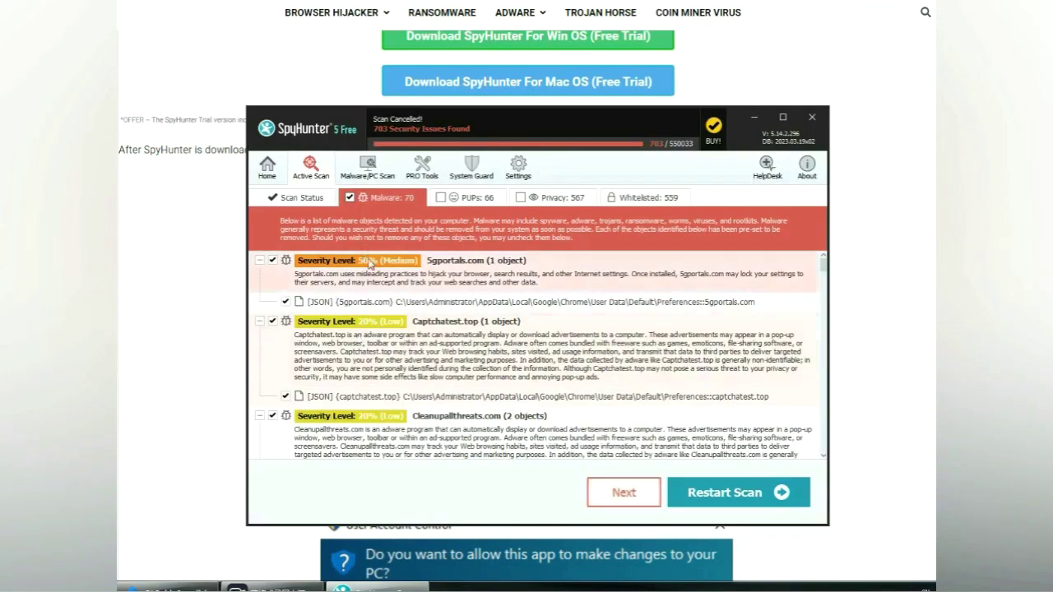
{"action": "left_click", "coordinate": [644, 496]}
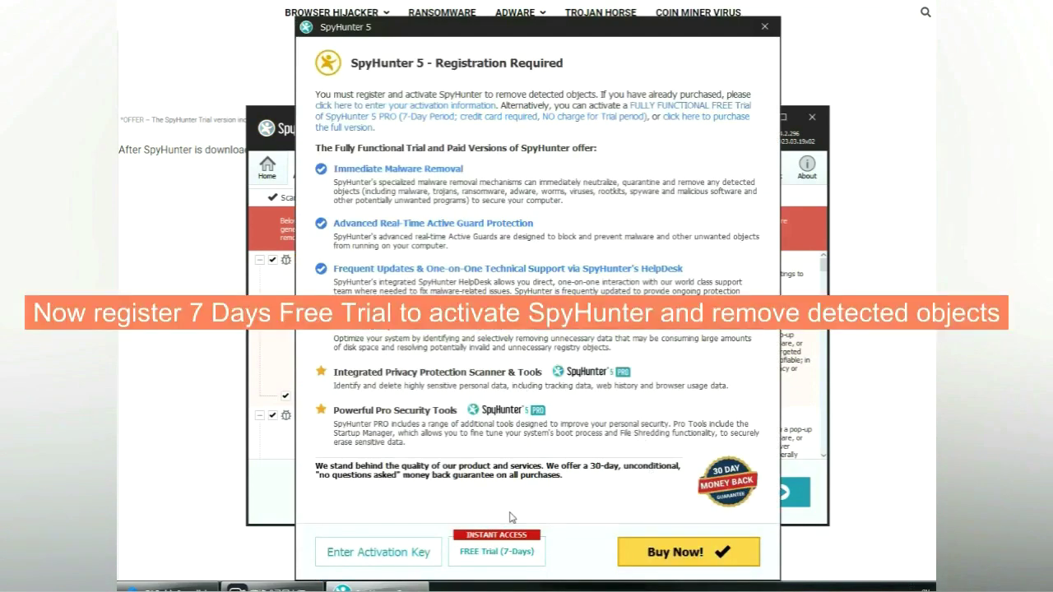
{"action": "left_click", "coordinate": [500, 553]}
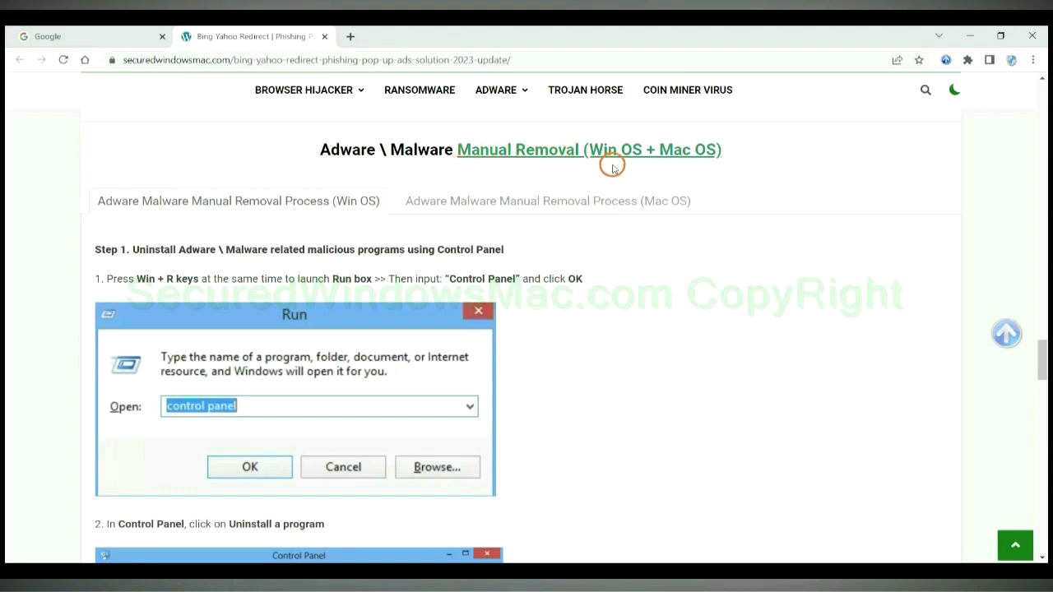
Highlight the Win OS and Mac OS headings, then scroll to Step 1's Control Panel uninstall instructions
{"action": "left_click_drag", "start_coordinate": [594, 153], "coordinate": [631, 152]}
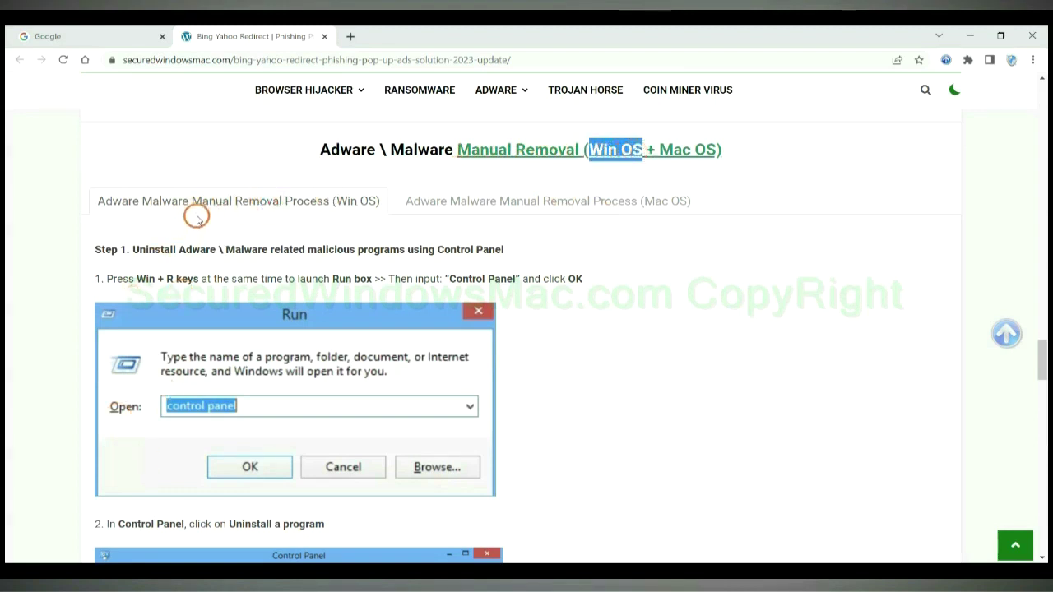
{"action": "left_click_drag", "start_coordinate": [659, 151], "coordinate": [717, 150]}
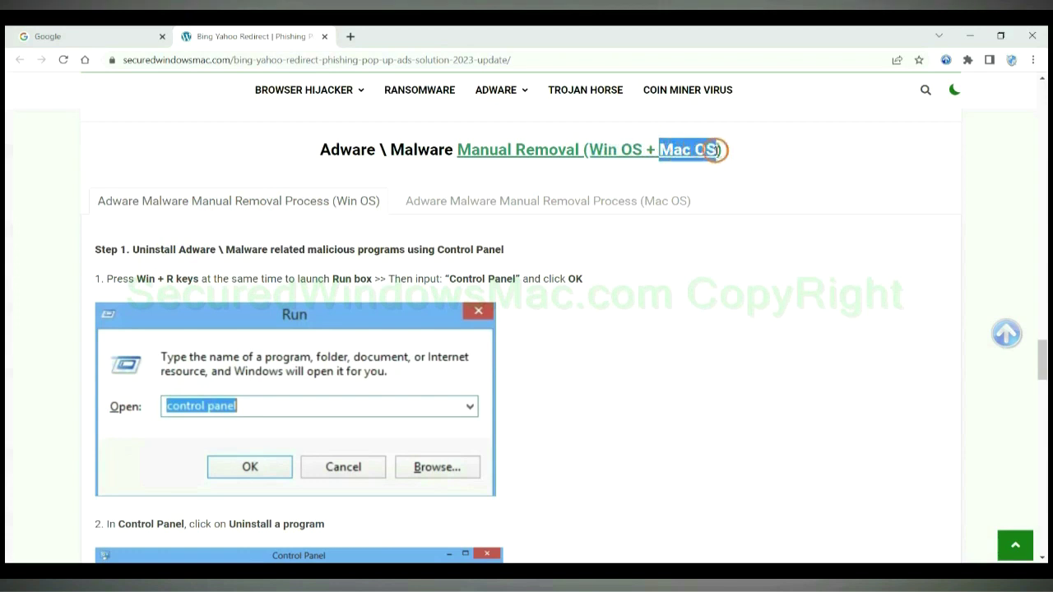
{"action": "left_click", "coordinate": [539, 200]}
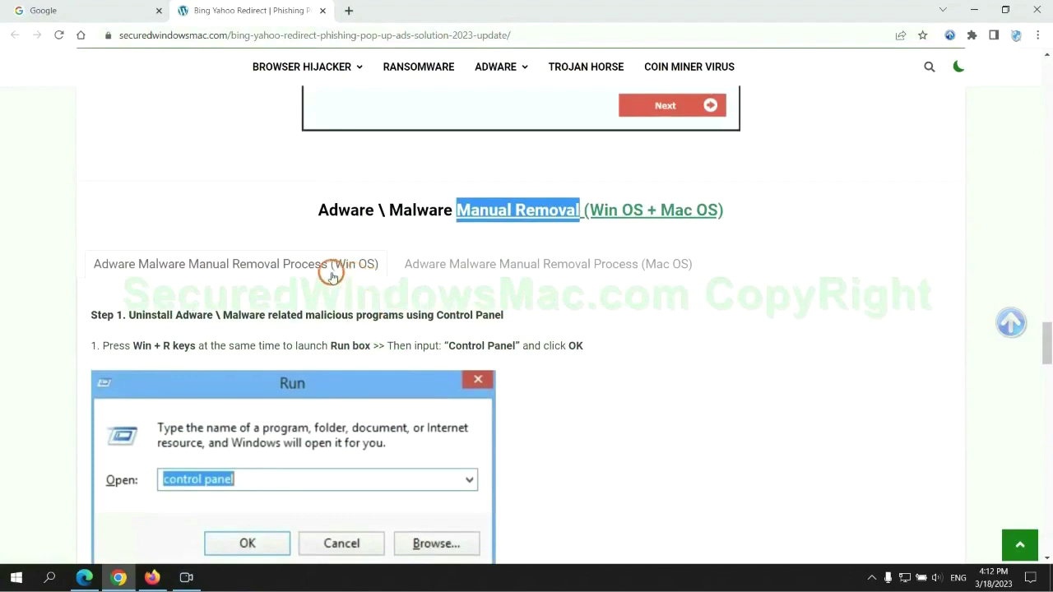
{"action": "scroll", "coordinate": [334, 272], "scroll_direction": "down", "scroll_amount": 2}
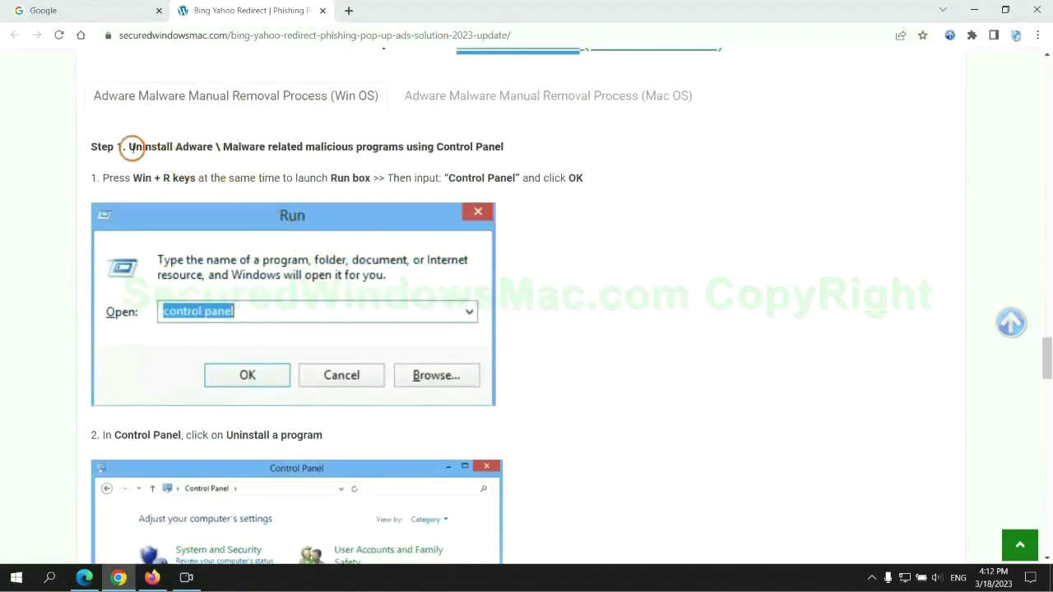
{"action": "left_click_drag", "start_coordinate": [132, 148], "coordinate": [404, 151]}
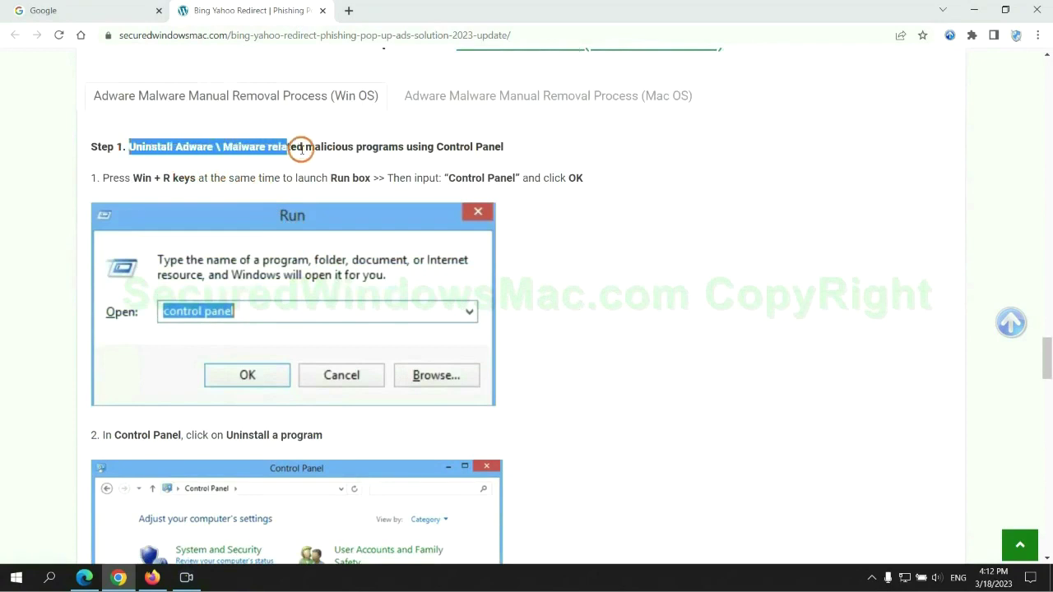
{"action": "left_click", "coordinate": [700, 215]}
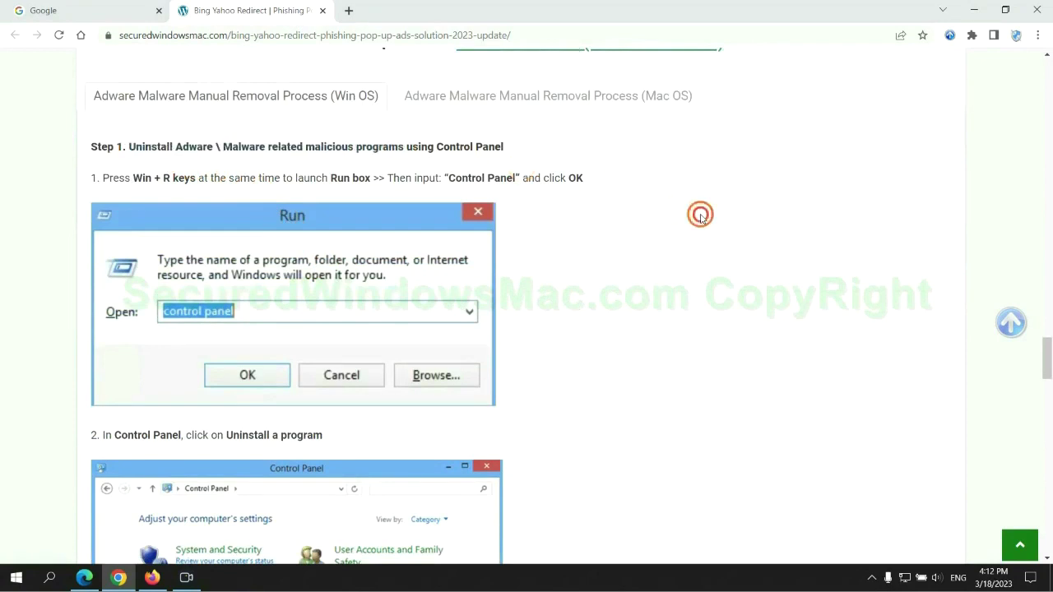
{"action": "scroll", "coordinate": [698, 214], "scroll_direction": "down", "scroll_amount": 2}
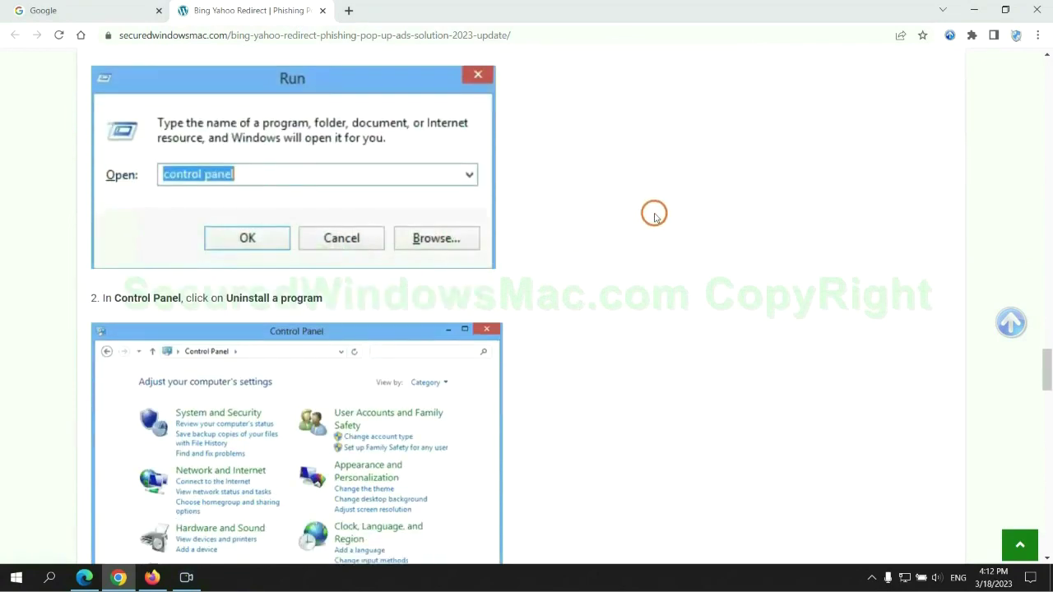
Open Programs and Features from Control Panel via the Run box, select Lantern, then close it
{"action": "key", "text": "super+r"}
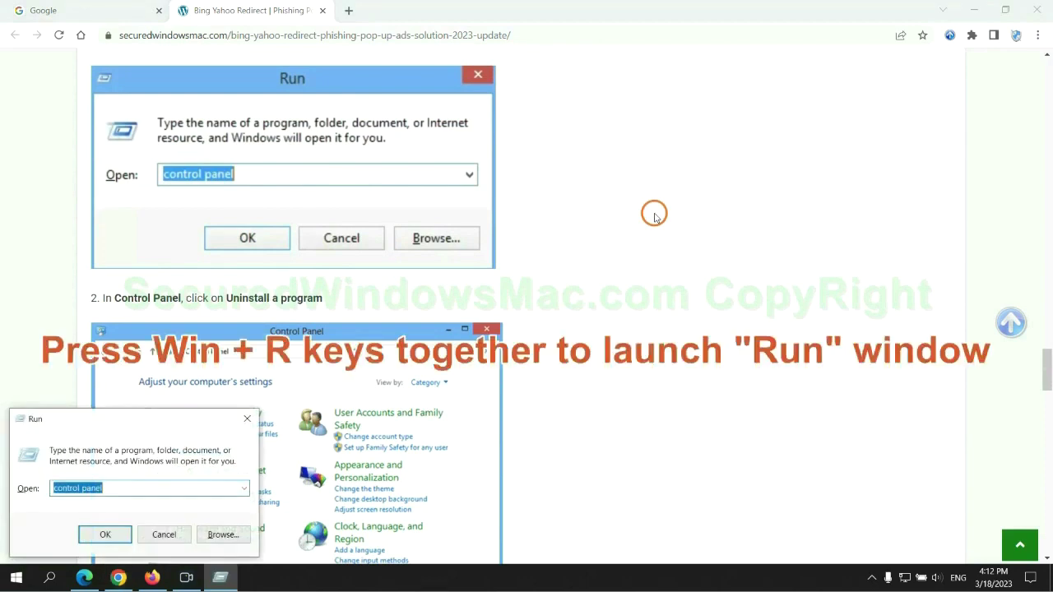
{"action": "type", "text": "control"}
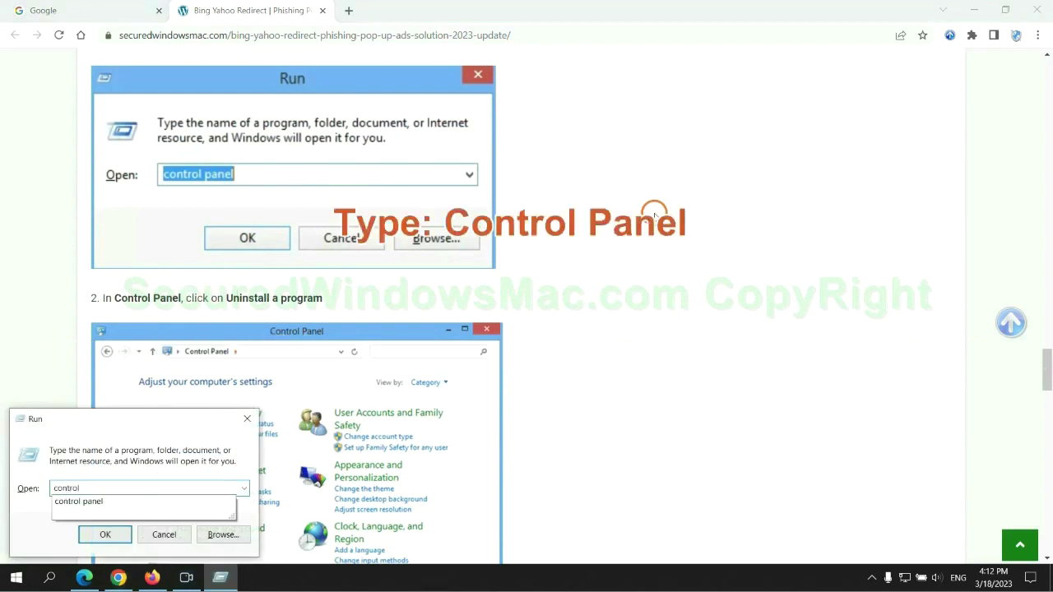
{"action": "type", "text": " panel"}
{"action": "key", "text": "Return"}
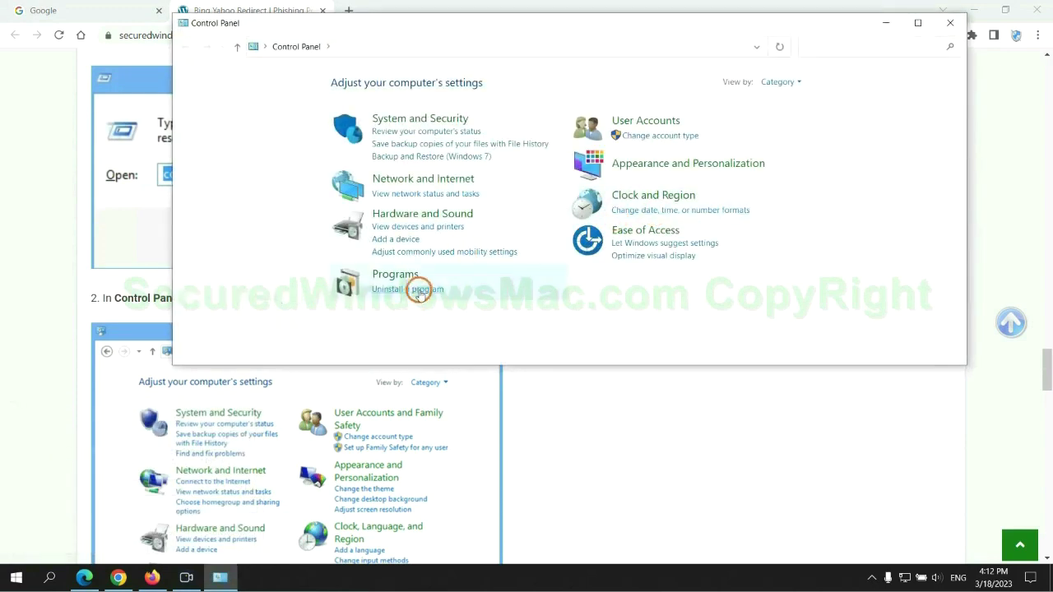
{"action": "left_click", "coordinate": [418, 292]}
{"action": "left_click", "coordinate": [344, 194]}
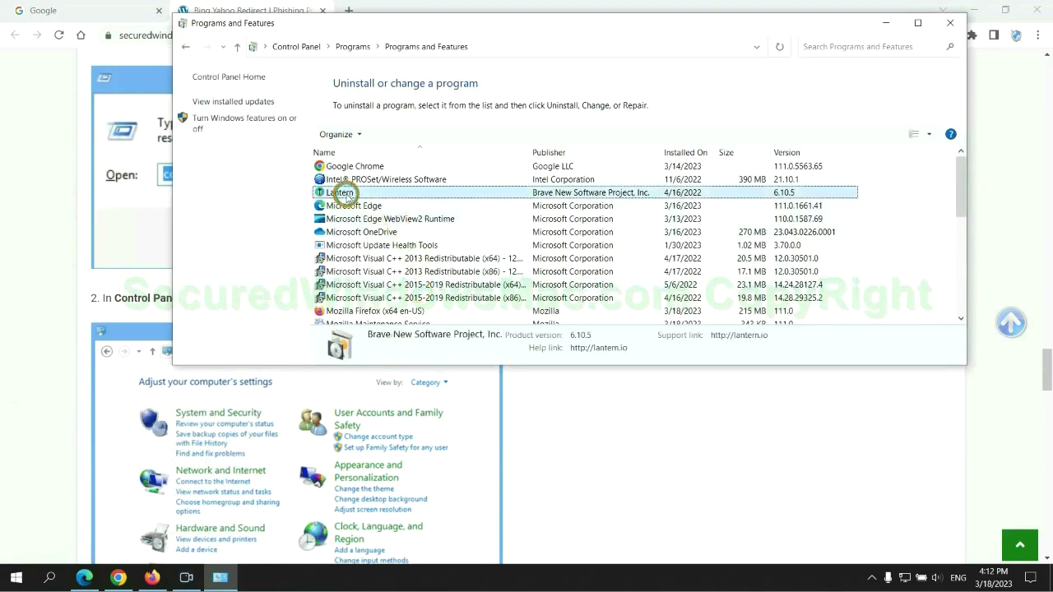
{"action": "left_click", "coordinate": [950, 23]}
Scroll to Step 2 and highlight its malicious-extension phrase in the guide
{"action": "scroll", "coordinate": [314, 344], "scroll_direction": "down", "scroll_amount": 5}
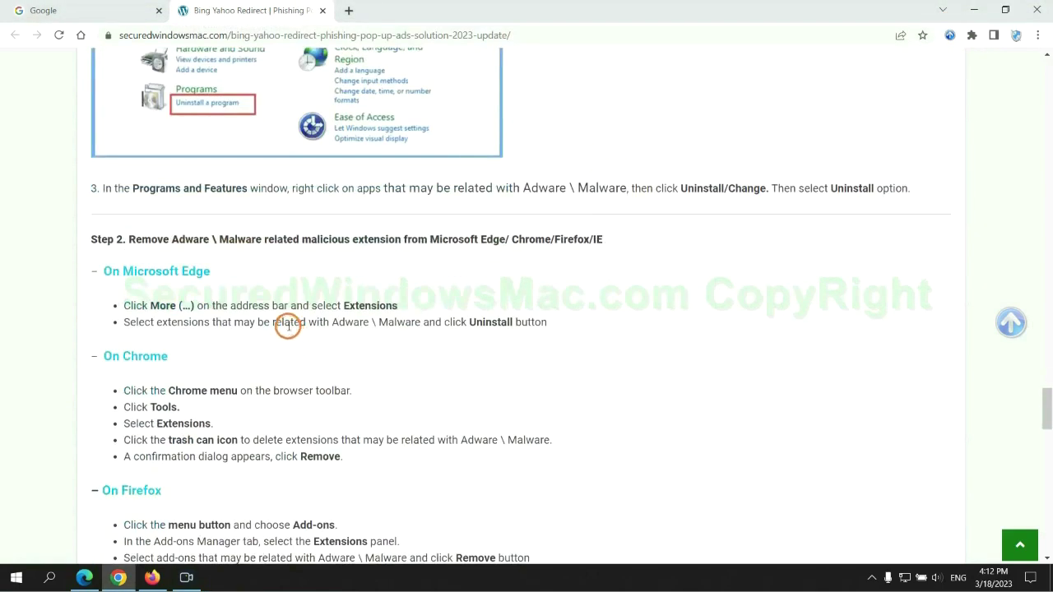
{"action": "left_click_drag", "start_coordinate": [301, 240], "coordinate": [403, 240]}
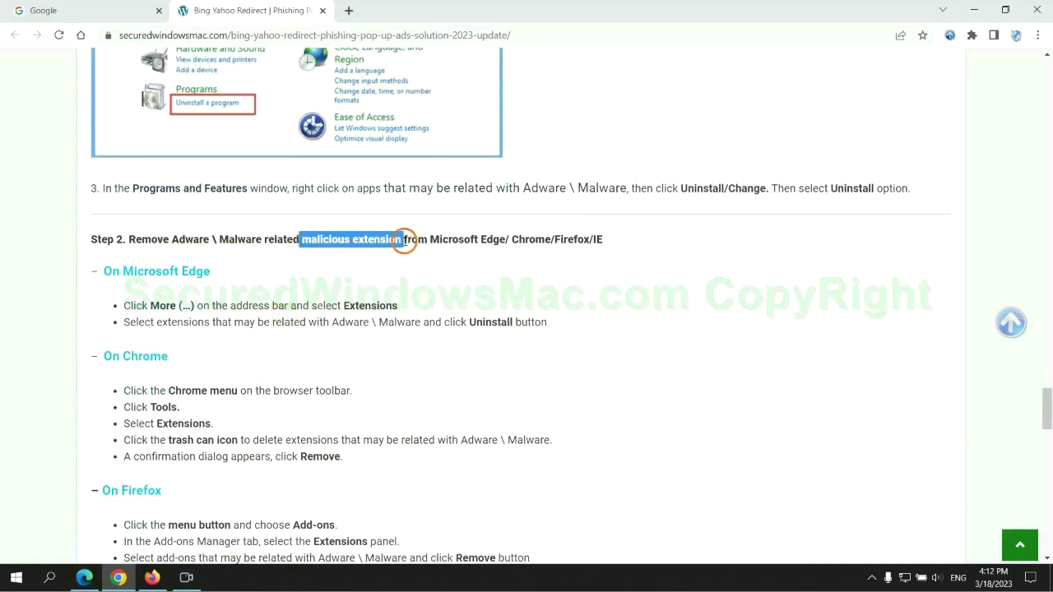
{"action": "left_click", "coordinate": [362, 275]}
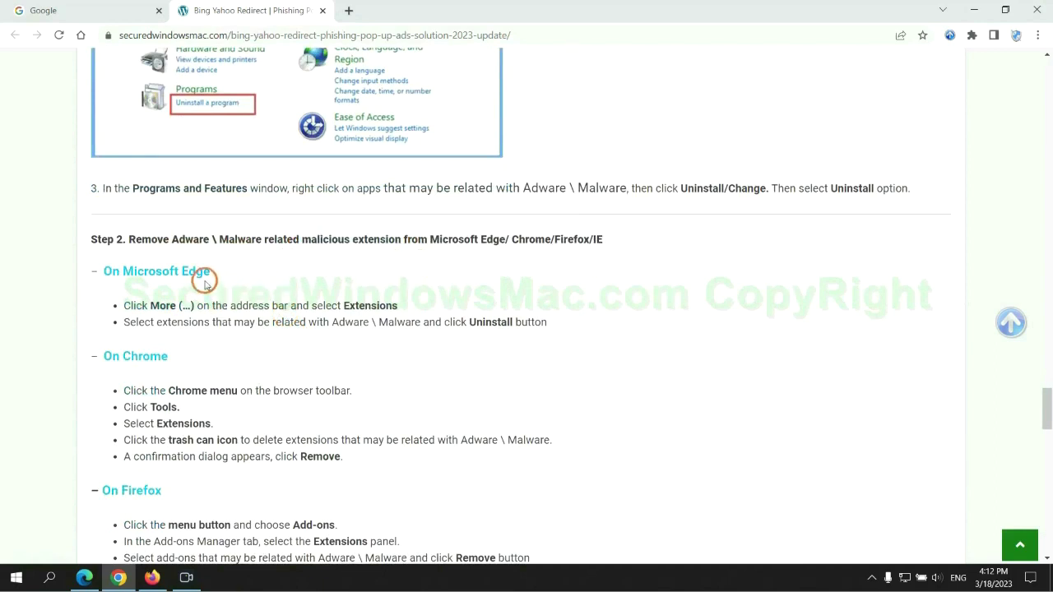
Remove the McAfee WebAdvisor extension from Edge, close its extensions tab, and return to Chrome
{"action": "left_click", "coordinate": [86, 576]}
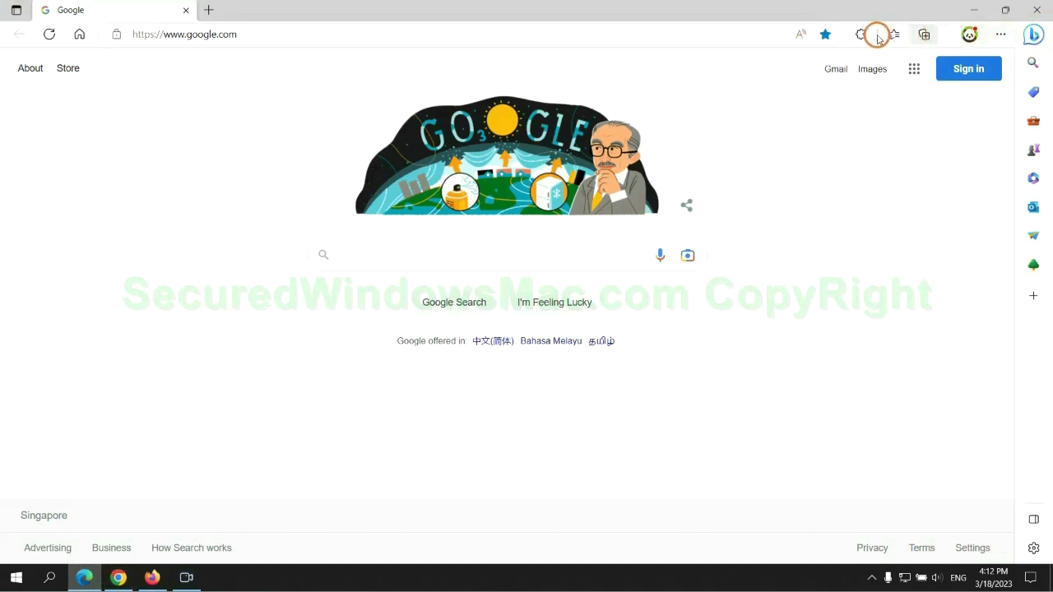
{"action": "left_click", "coordinate": [872, 38]}
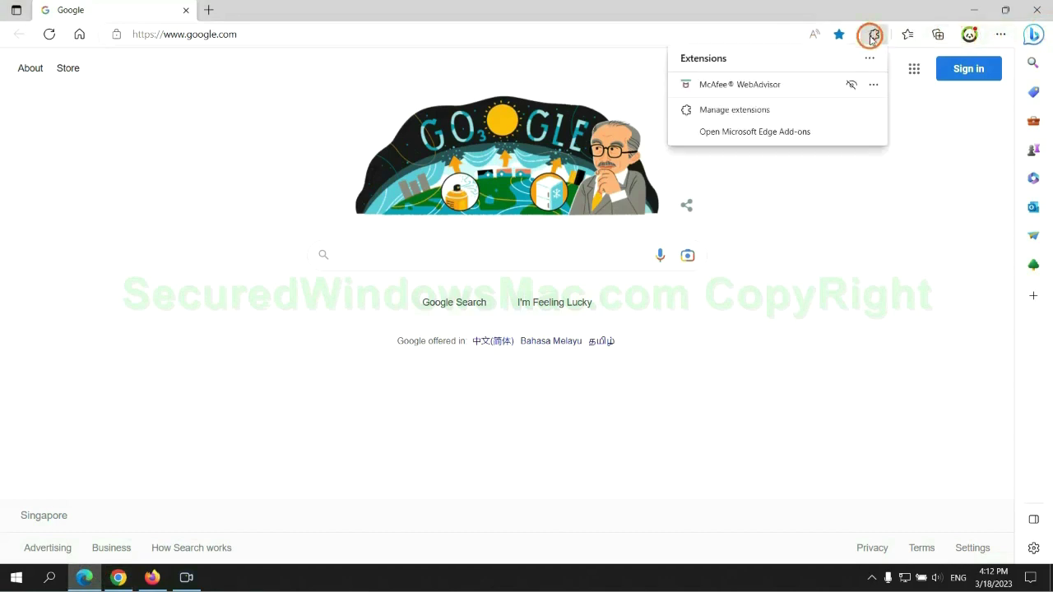
{"action": "left_click", "coordinate": [729, 107]}
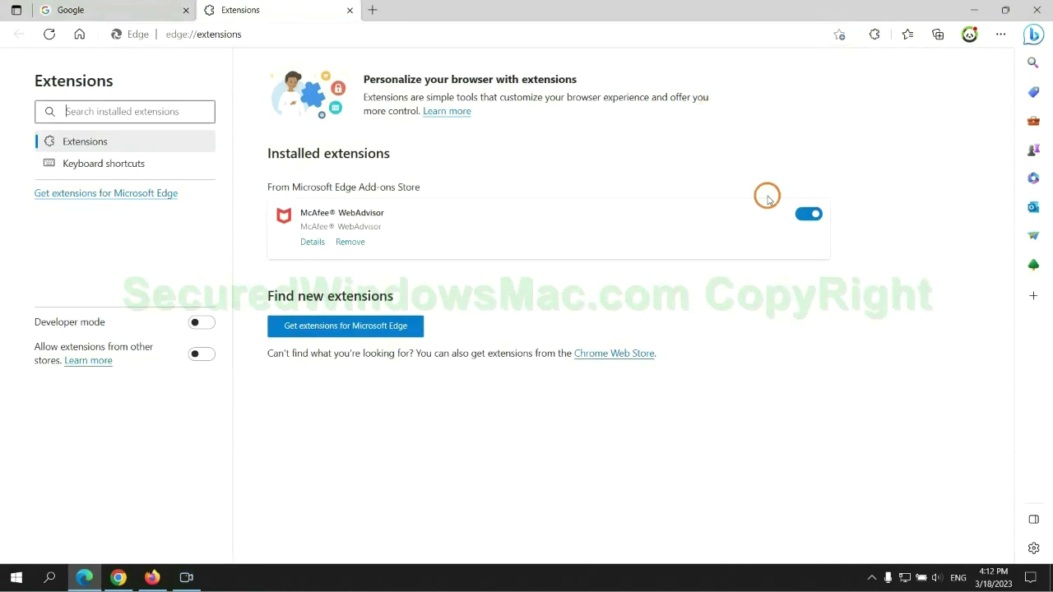
{"action": "left_click", "coordinate": [350, 242]}
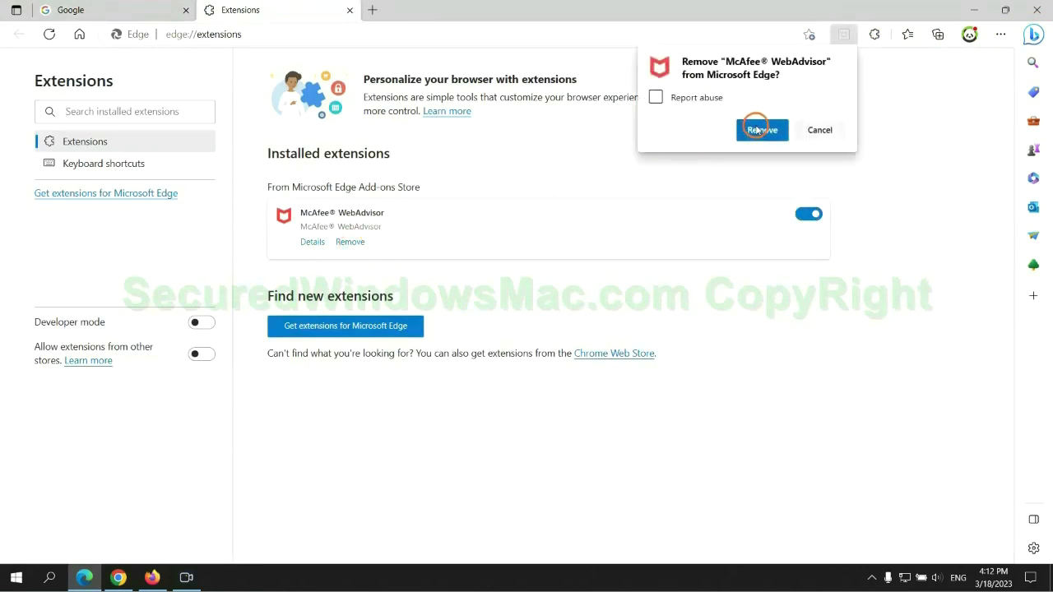
{"action": "left_click", "coordinate": [757, 130]}
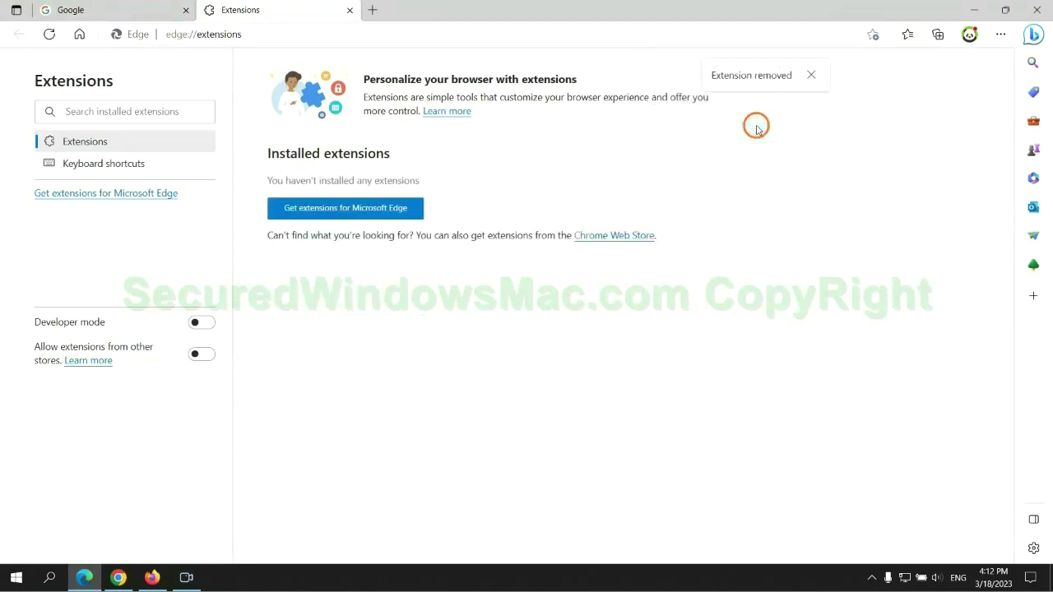
{"action": "left_click", "coordinate": [350, 11]}
{"action": "left_click", "coordinate": [130, 583]}
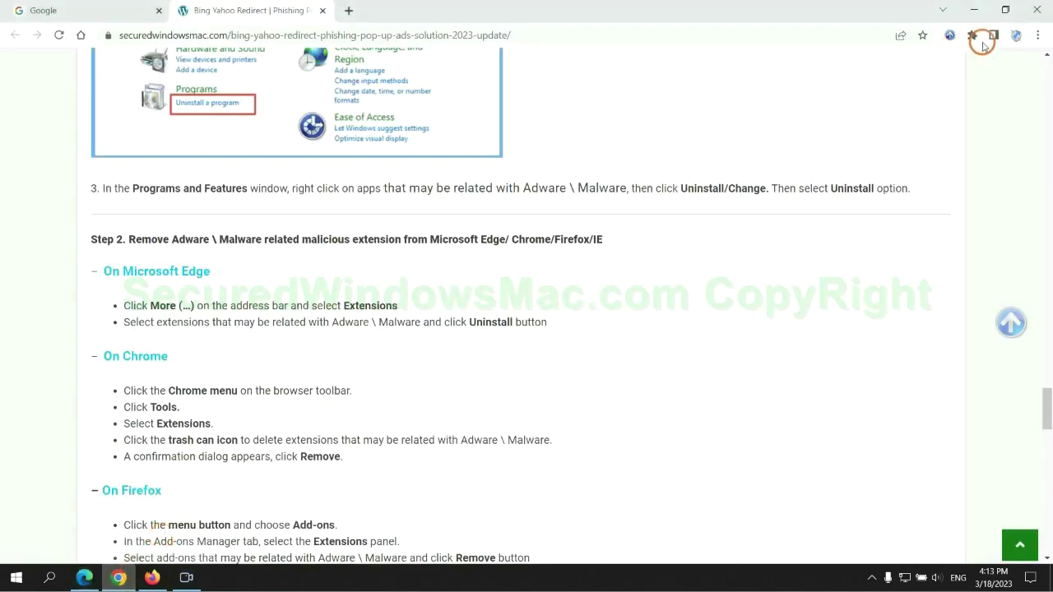
Remove the Ecosia extension from Chrome's extensions page and close its farewell tab
{"action": "left_click", "coordinate": [971, 35]}
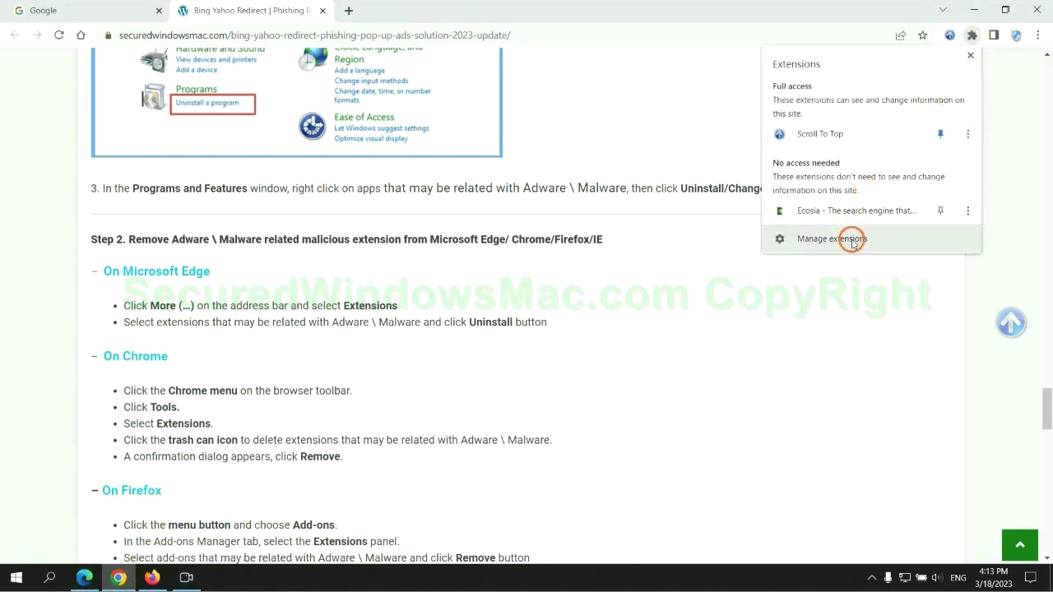
{"action": "left_click", "coordinate": [857, 239]}
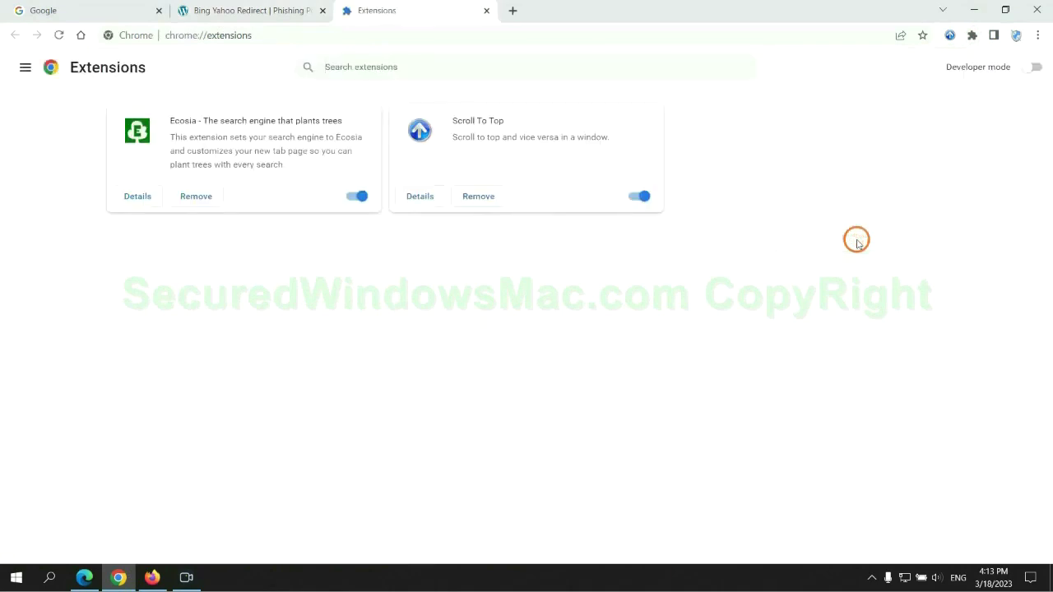
{"action": "left_click", "coordinate": [196, 196]}
{"action": "left_click", "coordinate": [877, 146]}
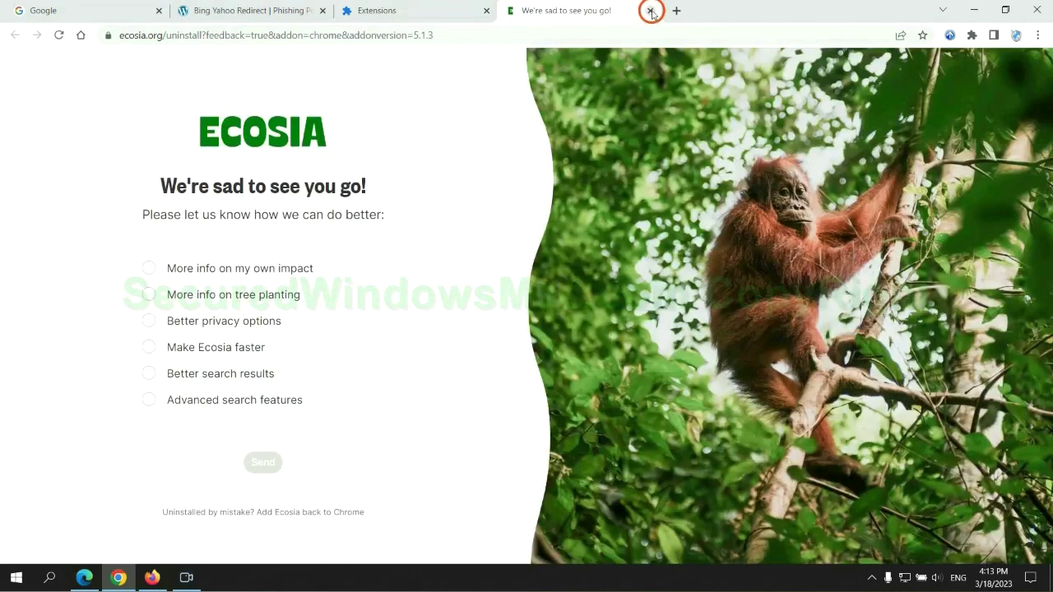
{"action": "left_click", "coordinate": [650, 10]}
{"action": "left_click", "coordinate": [153, 577]}
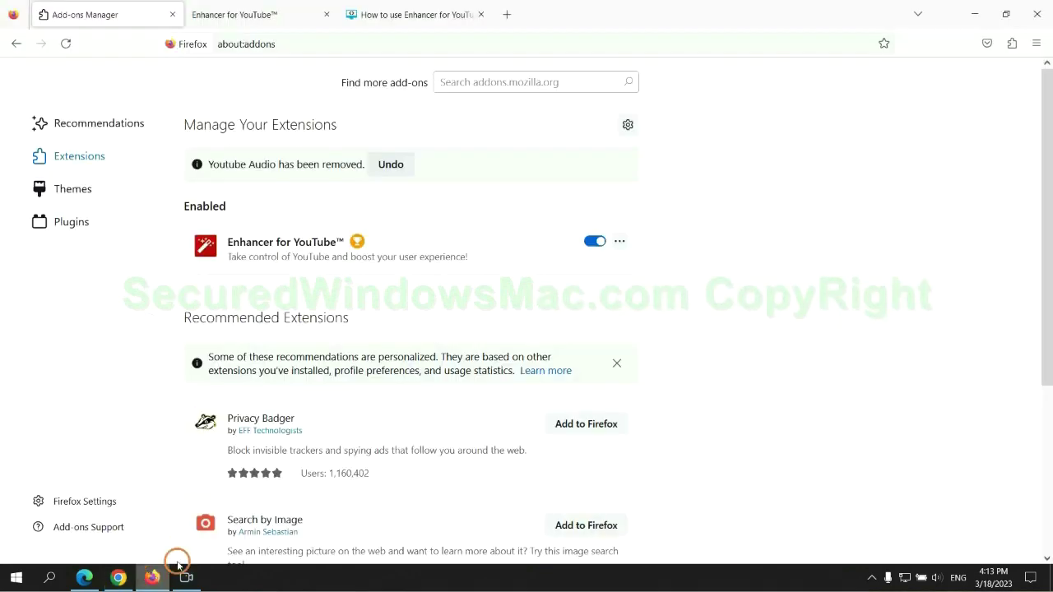
Remove Enhancer for YouTube™ from Firefox's add-ons manager, then highlight the guide's registry step
{"action": "left_click", "coordinate": [1010, 46]}
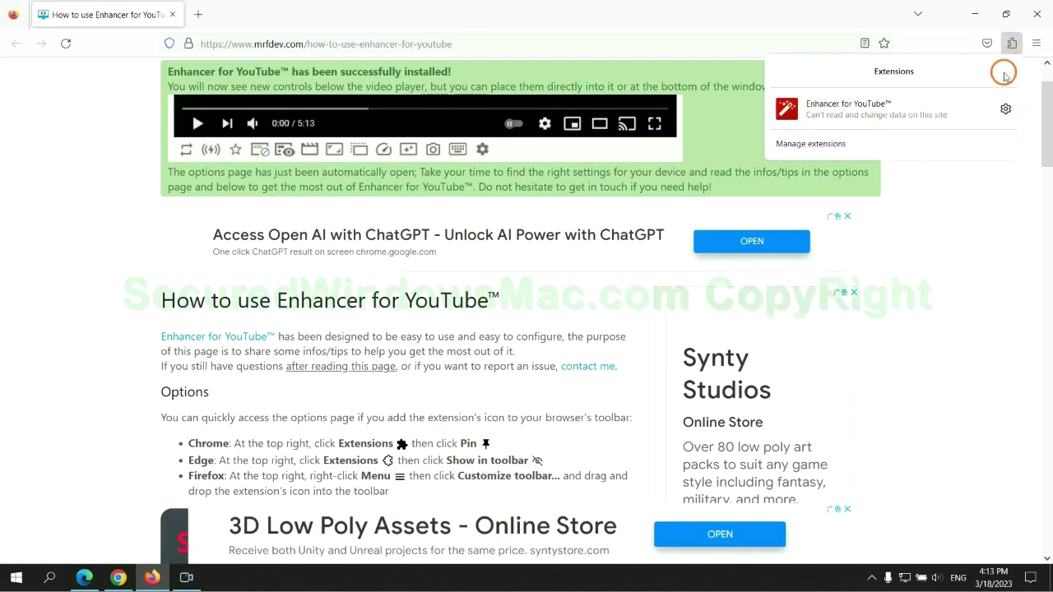
{"action": "left_click", "coordinate": [908, 139]}
{"action": "left_click", "coordinate": [619, 200]}
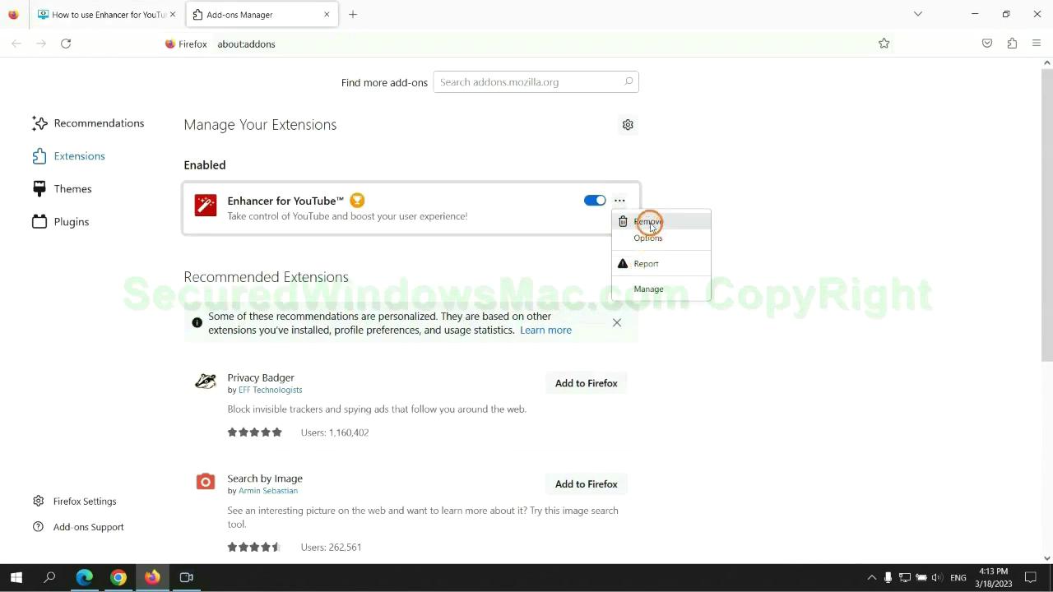
{"action": "left_click", "coordinate": [643, 221]}
{"action": "left_click", "coordinate": [581, 124]}
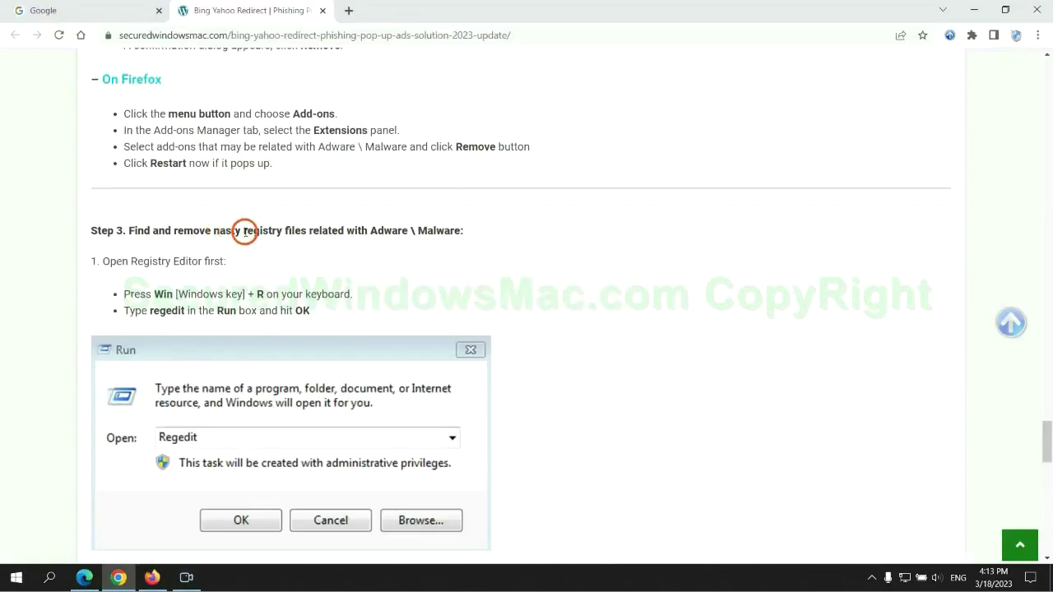
{"action": "left_click_drag", "start_coordinate": [243, 232], "coordinate": [301, 239]}
Scroll the guide to Step 3 and launch Registry Editor with regedit from the Run box
{"action": "left_click", "coordinate": [306, 261]}
{"action": "scroll", "coordinate": [306, 261], "scroll_direction": "down", "scroll_amount": 2}
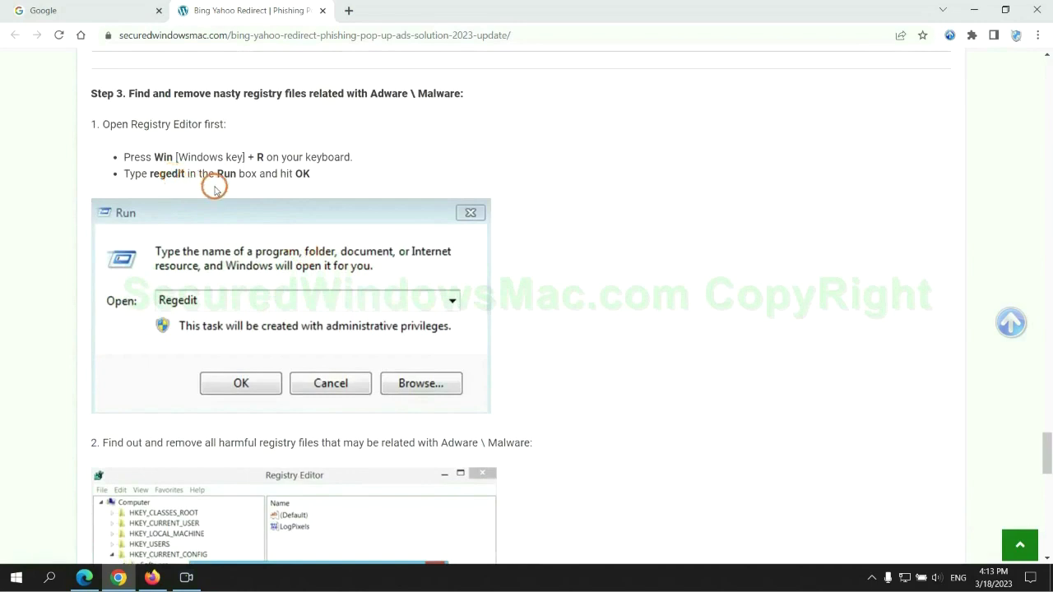
{"action": "key", "text": "super+r"}
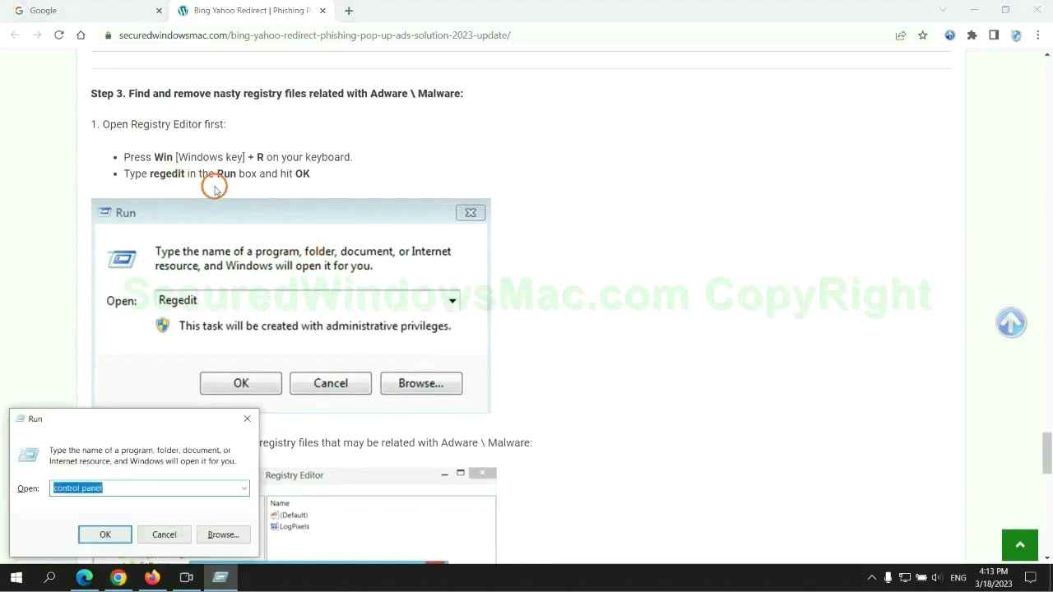
{"action": "type", "text": "rege"}
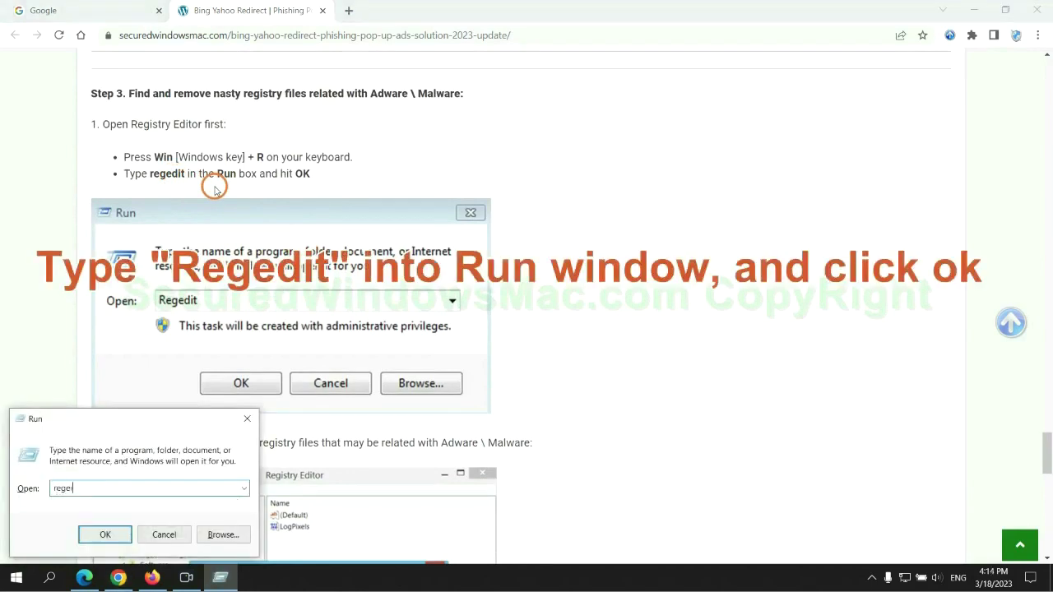
{"action": "type", "text": "t"}
{"action": "key", "text": "Return"}
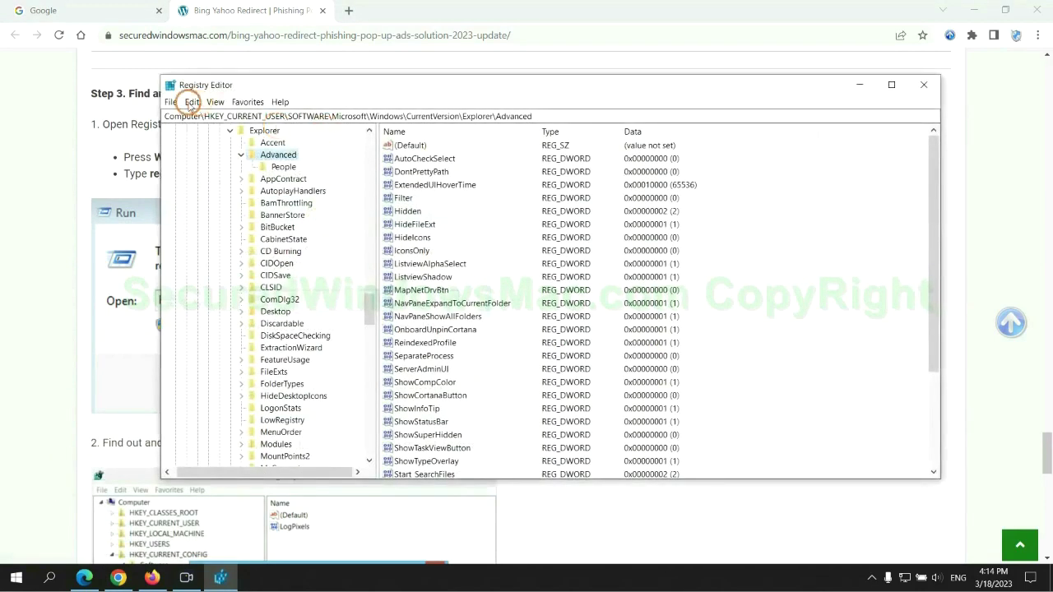
Search the registry for 'App' with Edit > Find and bring up StoreAppsOnTaskbar's context menu
{"action": "left_click", "coordinate": [192, 102]}
{"action": "left_click", "coordinate": [210, 198]}
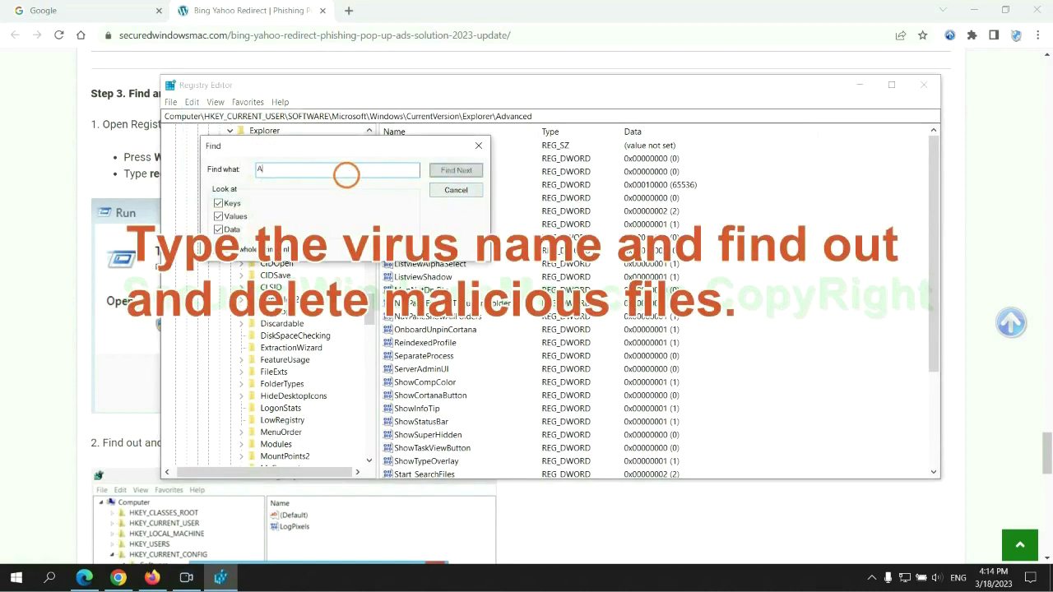
{"action": "type", "text": "pps"}
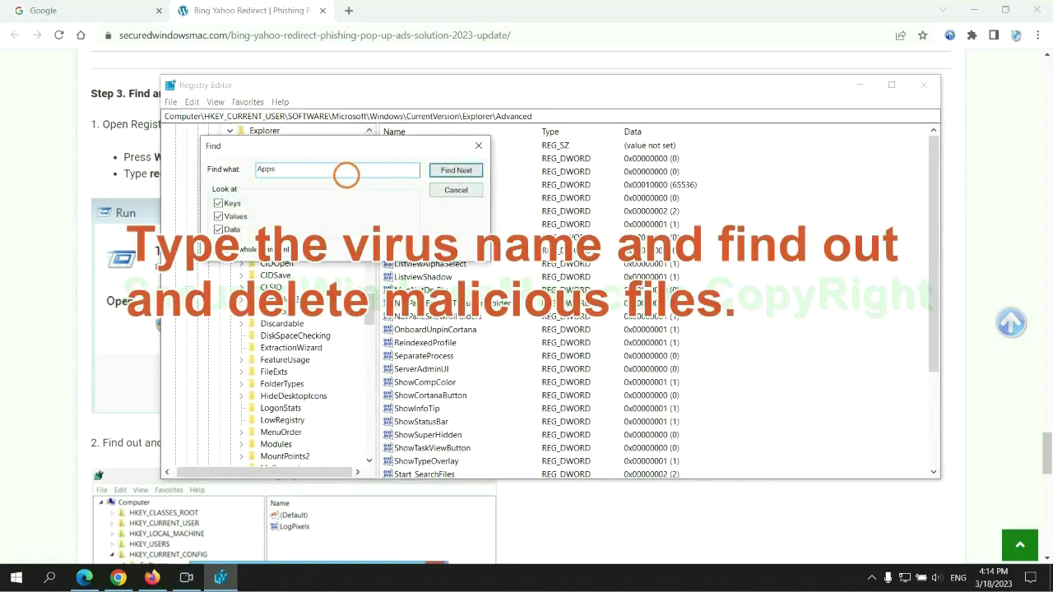
{"action": "key", "text": "Return"}
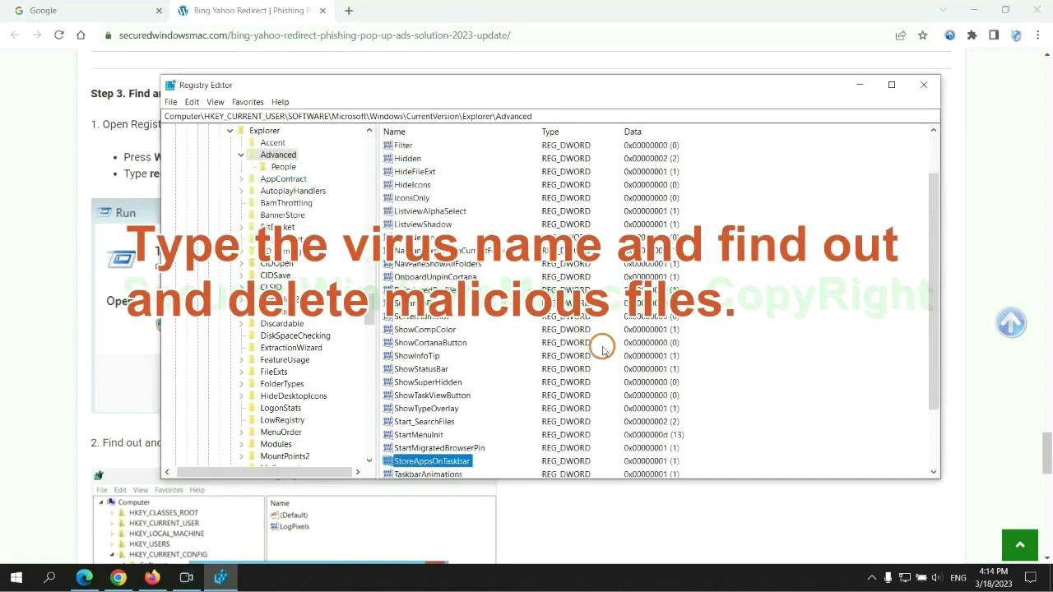
{"action": "right_click", "coordinate": [465, 386]}
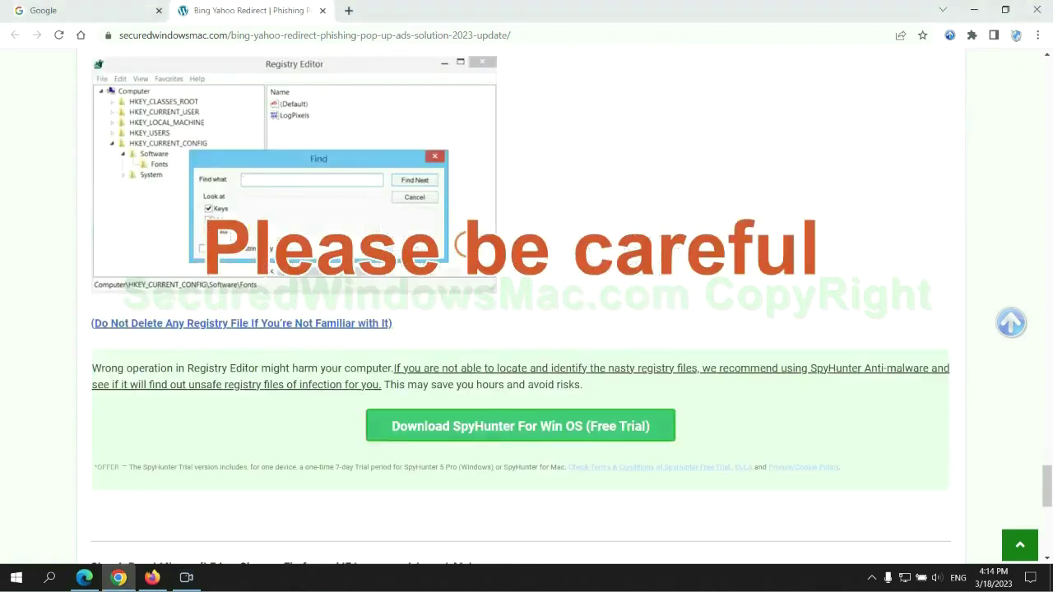
Scroll the guide down to Step 4 and briefly select the word Reset
{"action": "scroll", "coordinate": [466, 244], "scroll_direction": "down", "scroll_amount": 1}
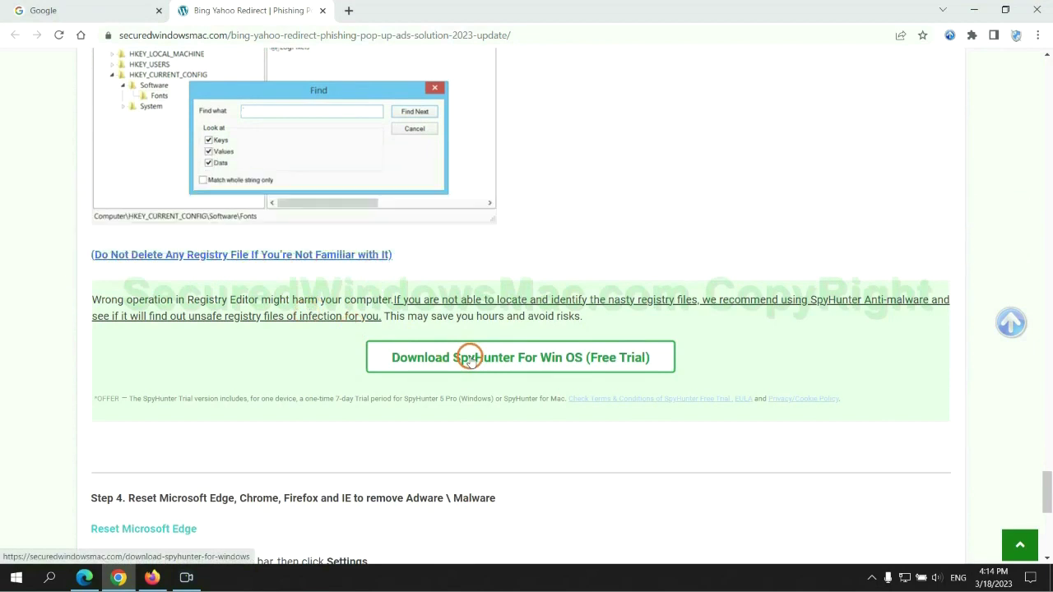
{"action": "scroll", "coordinate": [470, 357], "scroll_direction": "down", "scroll_amount": 5}
{"action": "double_click", "coordinate": [144, 86]}
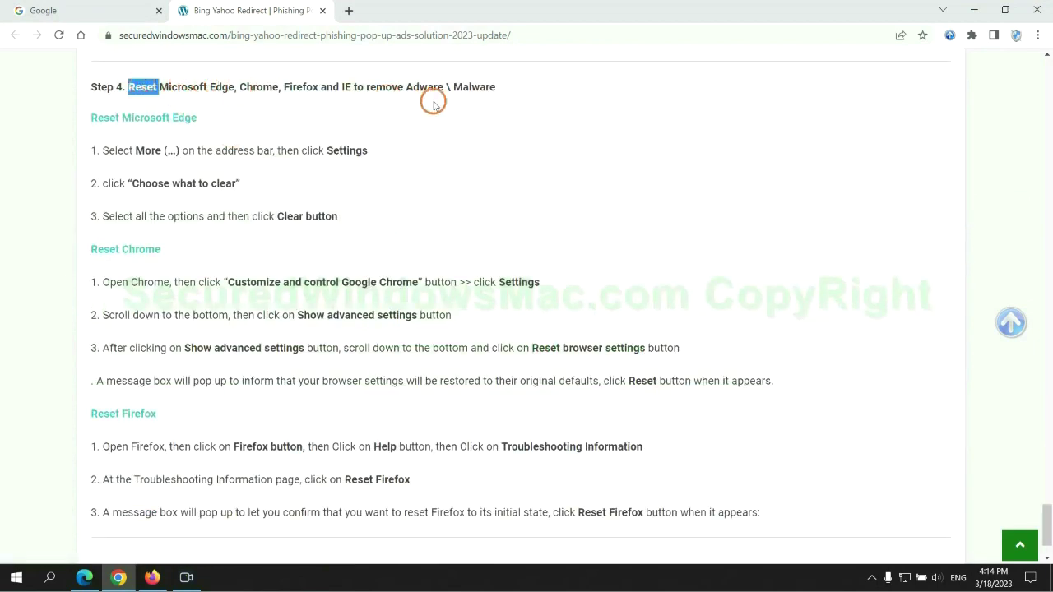
{"action": "left_click", "coordinate": [411, 115]}
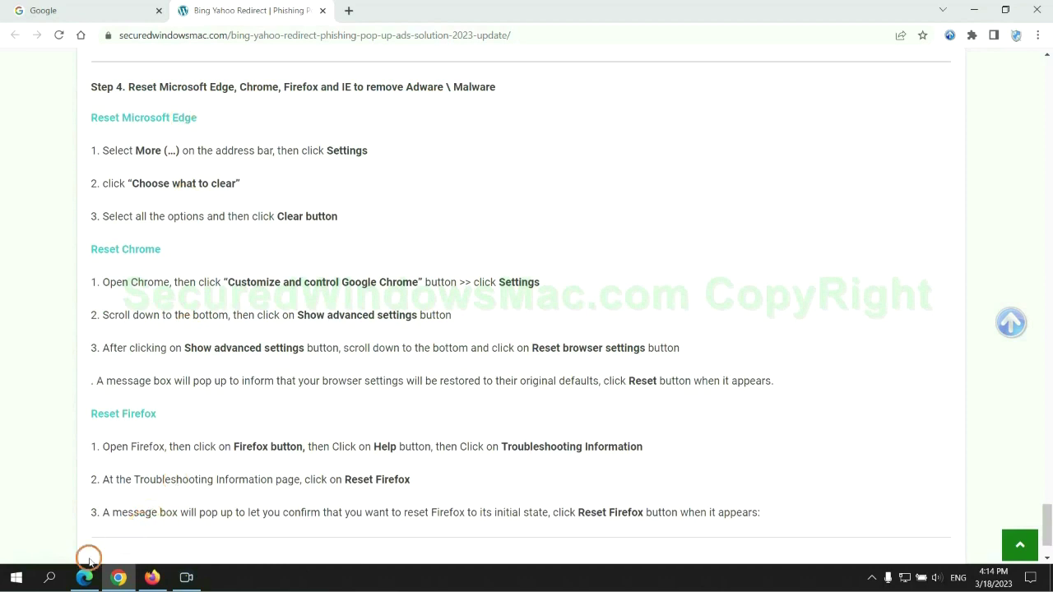
Clear Edge's all-time browsing history, download history, cookies and cached files from Privacy, search, and services
{"action": "left_click", "coordinate": [85, 576]}
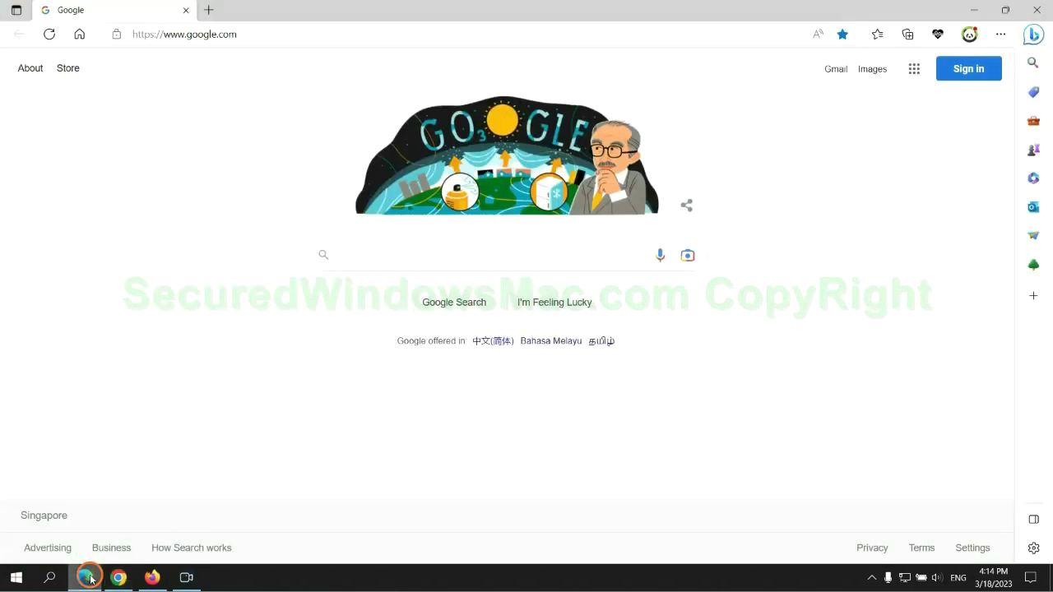
{"action": "left_click", "coordinate": [997, 38]}
{"action": "left_click", "coordinate": [827, 504]}
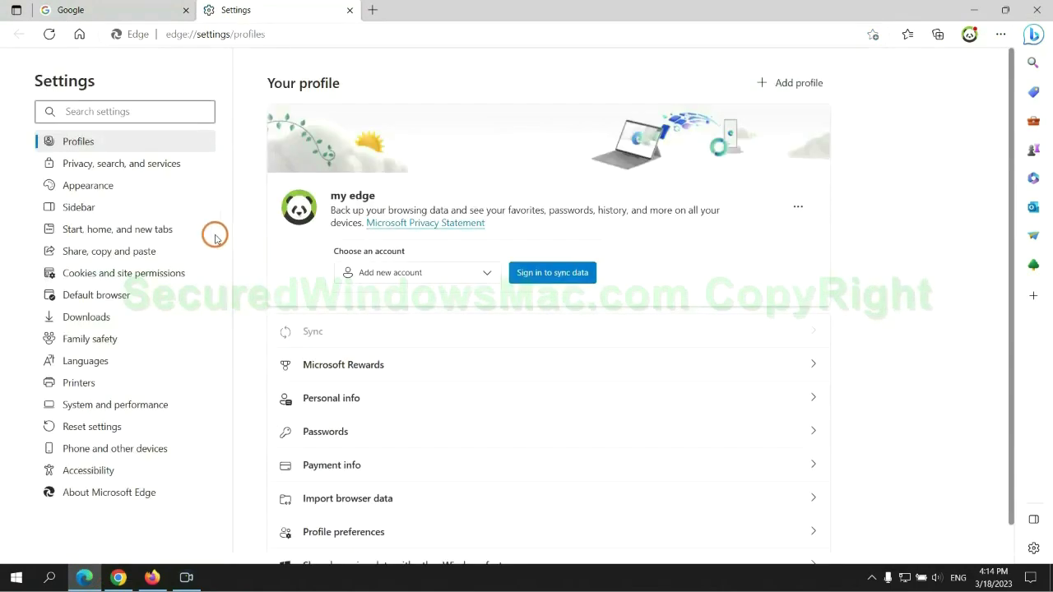
{"action": "left_click", "coordinate": [173, 171]}
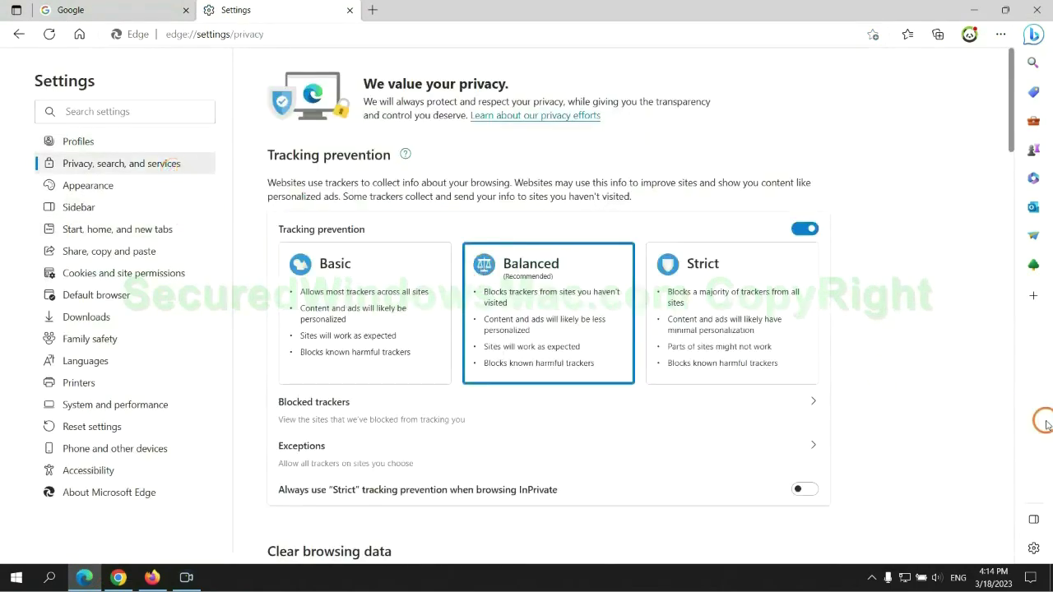
{"action": "scroll", "coordinate": [862, 364], "scroll_direction": "down", "scroll_amount": 1}
{"action": "scroll", "coordinate": [803, 356], "scroll_direction": "down", "scroll_amount": 2}
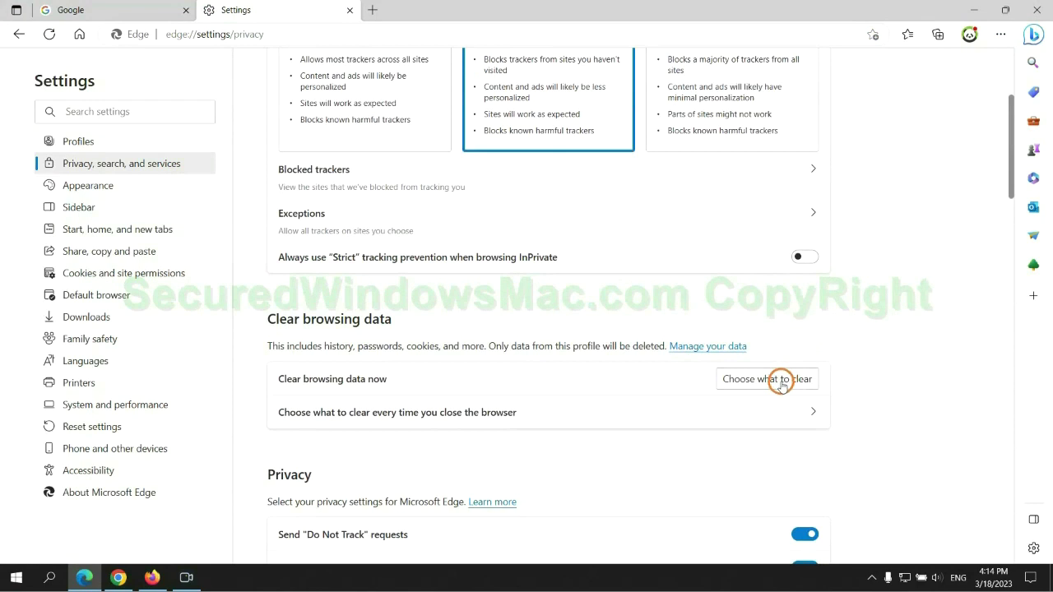
{"action": "left_click", "coordinate": [781, 381]}
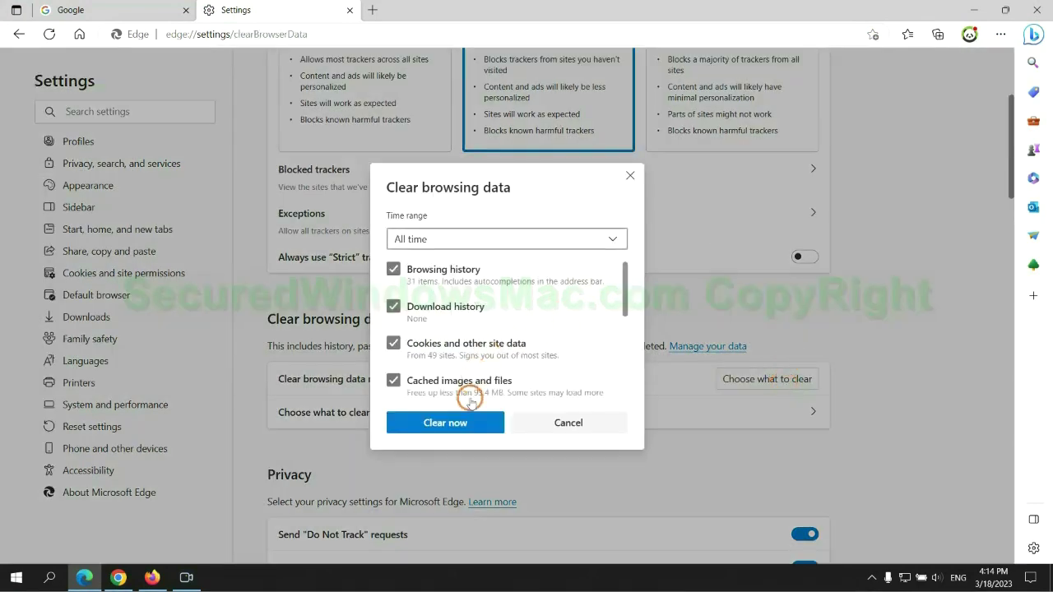
{"action": "left_click", "coordinate": [464, 428]}
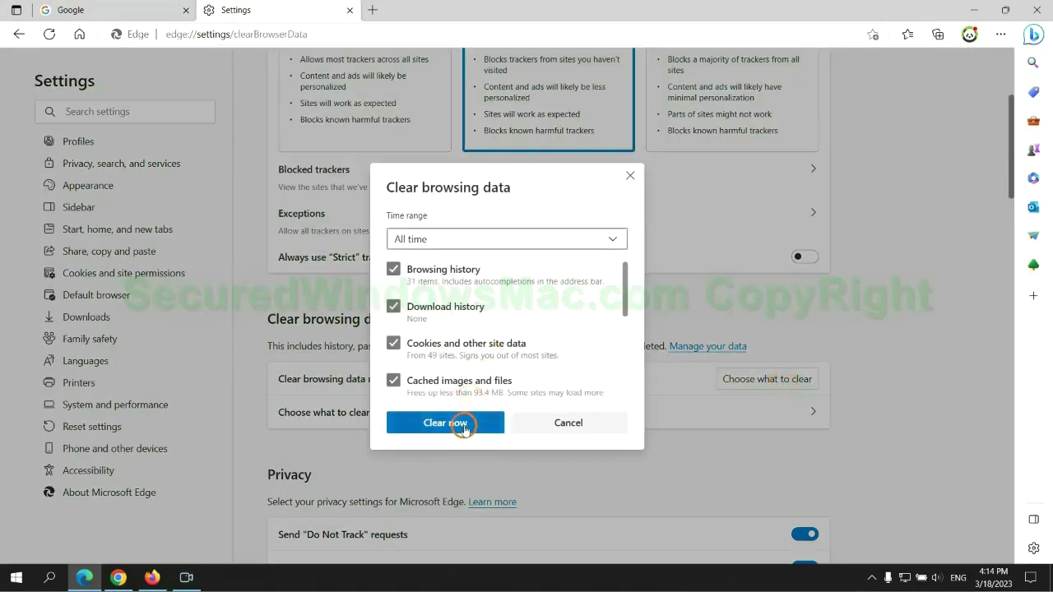
Bring up Chrome's 'Restore settings to their original defaults' confirmation
{"action": "left_click", "coordinate": [119, 578]}
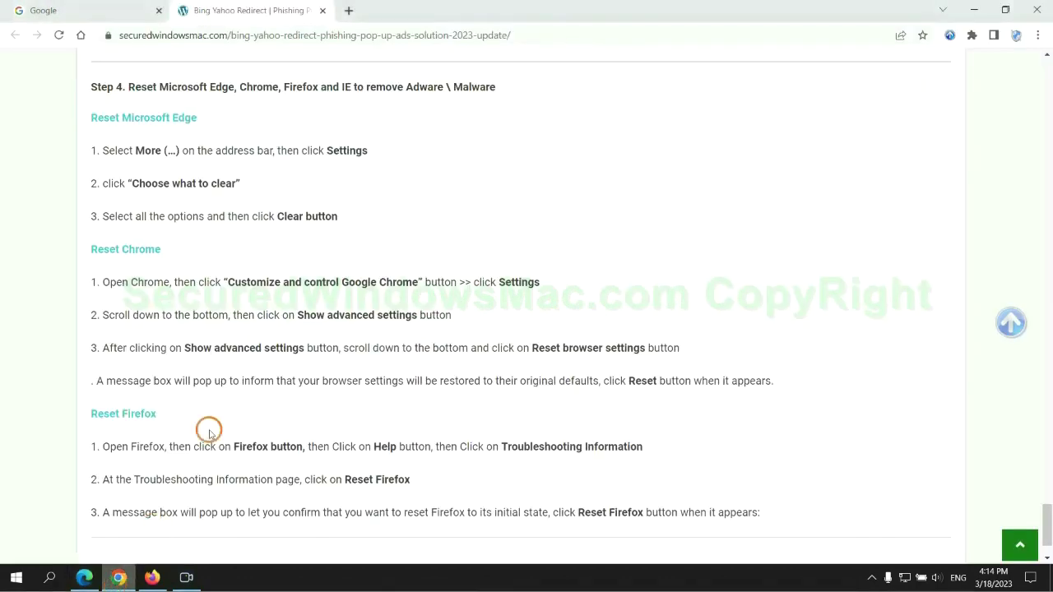
{"action": "left_click", "coordinate": [1037, 35]}
{"action": "type", "text": "reset"}
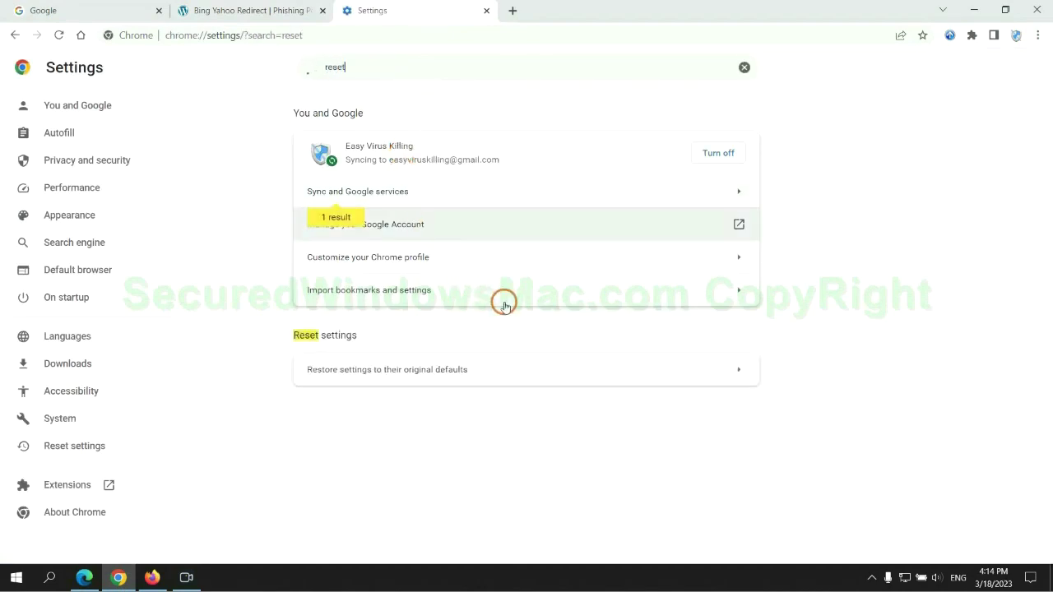
{"action": "left_click", "coordinate": [553, 363]}
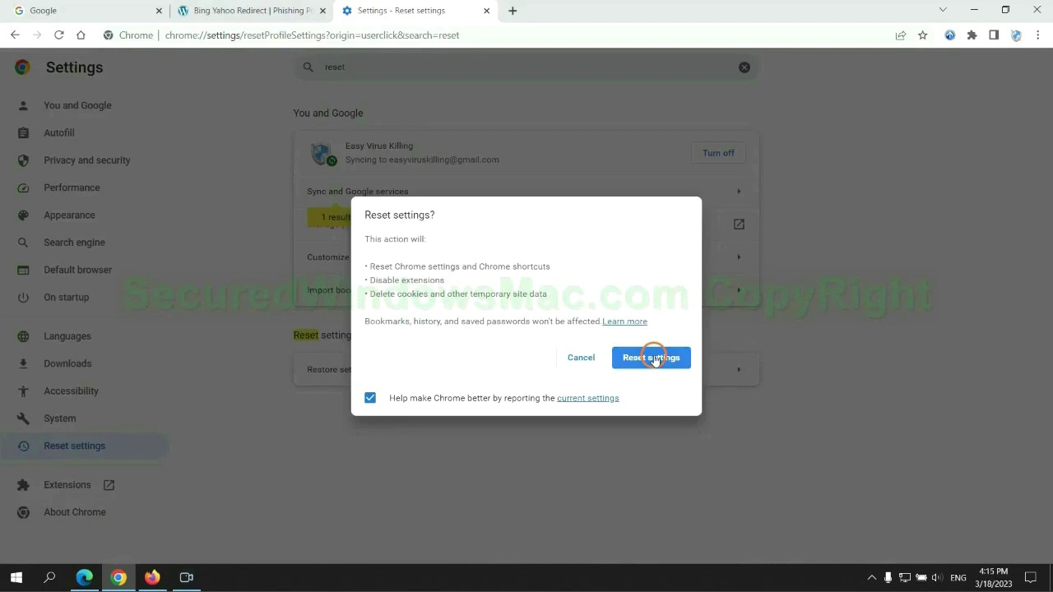
Go to Firefox's Troubleshooting Information page via Help and start Refresh Firefox
{"action": "left_click", "coordinate": [151, 576]}
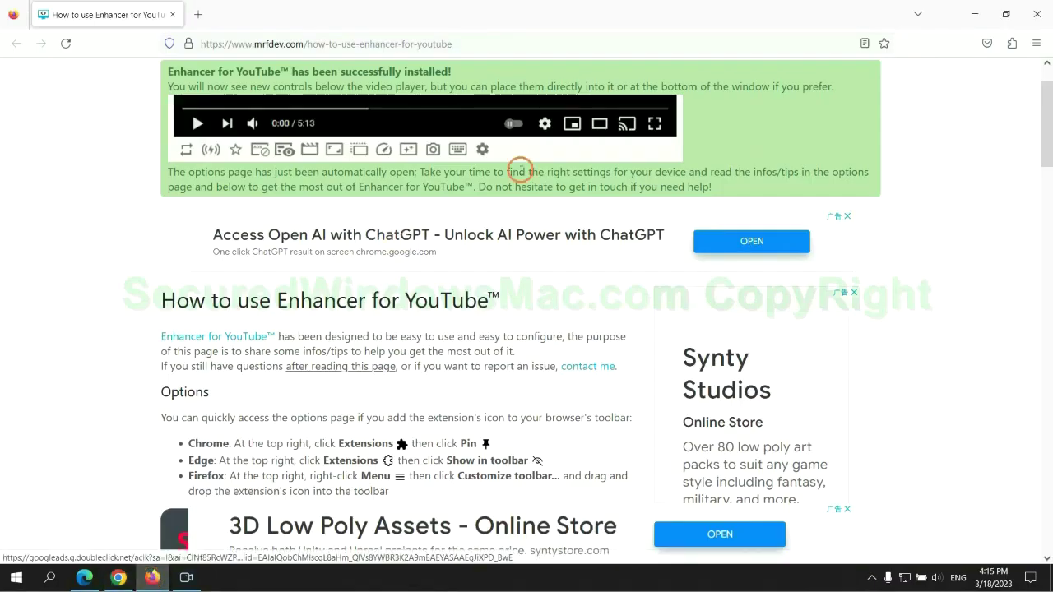
{"action": "left_click", "coordinate": [1023, 51]}
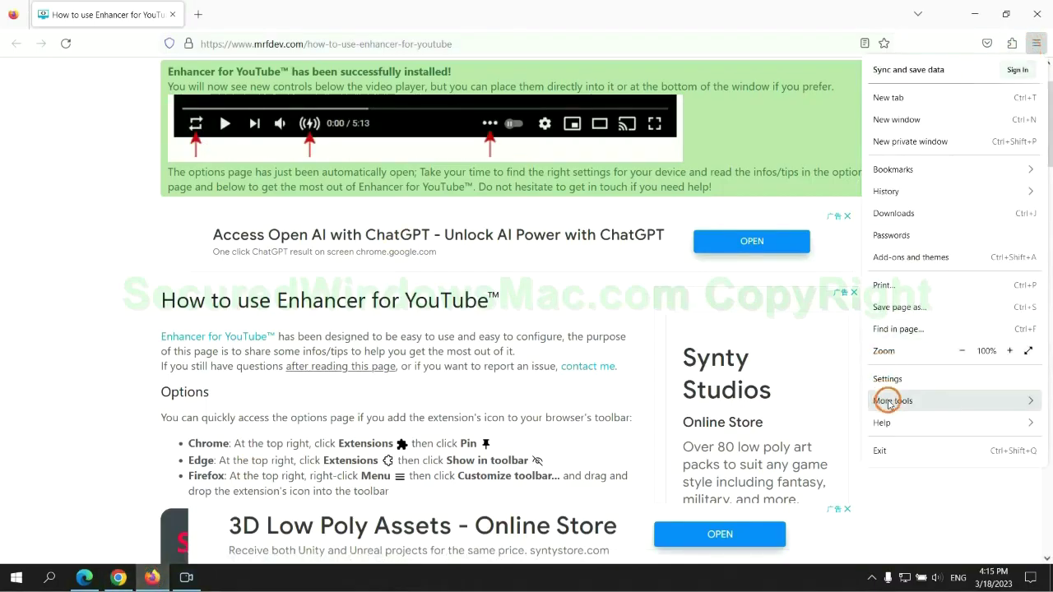
{"action": "left_click", "coordinate": [893, 421]}
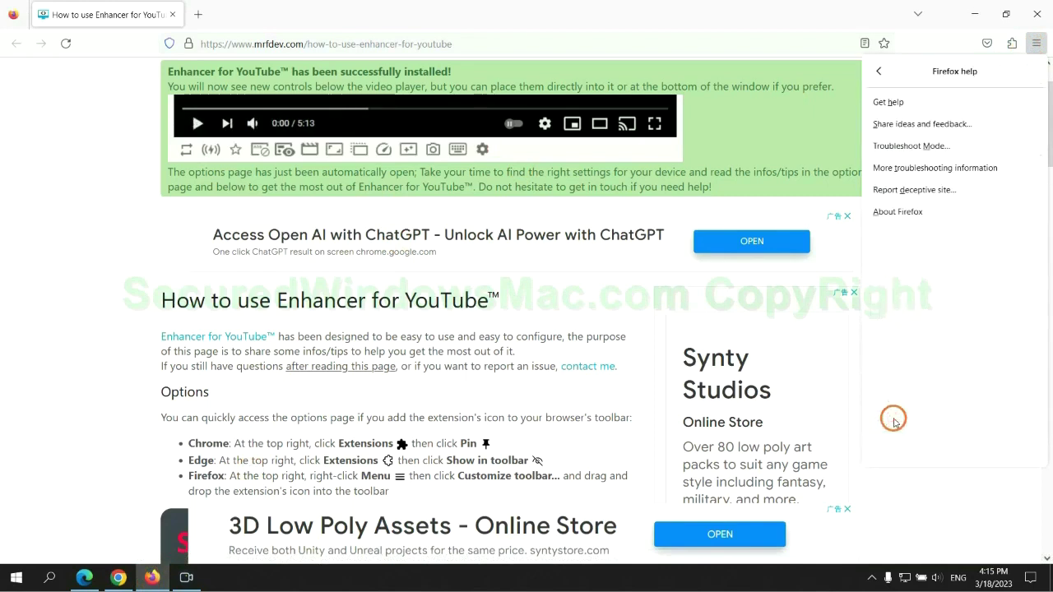
{"action": "left_click", "coordinate": [938, 167]}
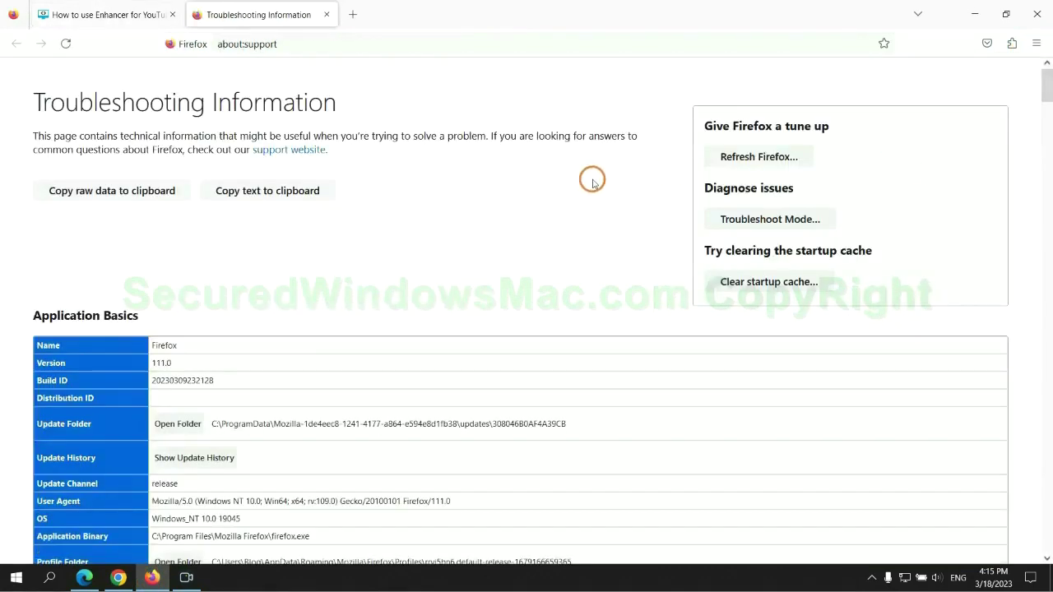
{"action": "left_click", "coordinate": [719, 156]}
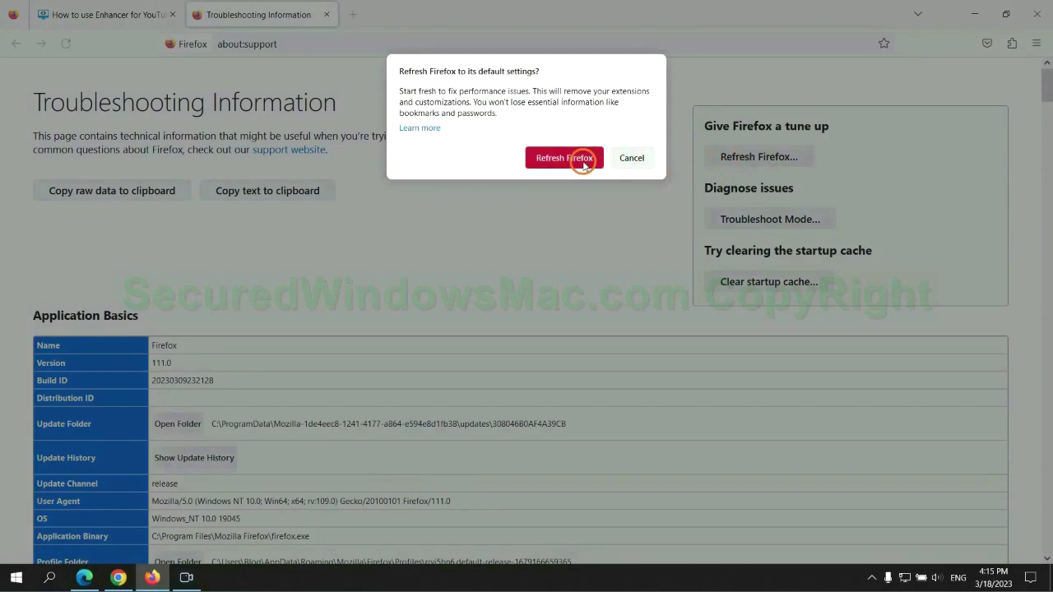
Bring the Chrome window with the removal guide back to the front
{"action": "left_click", "coordinate": [120, 577]}
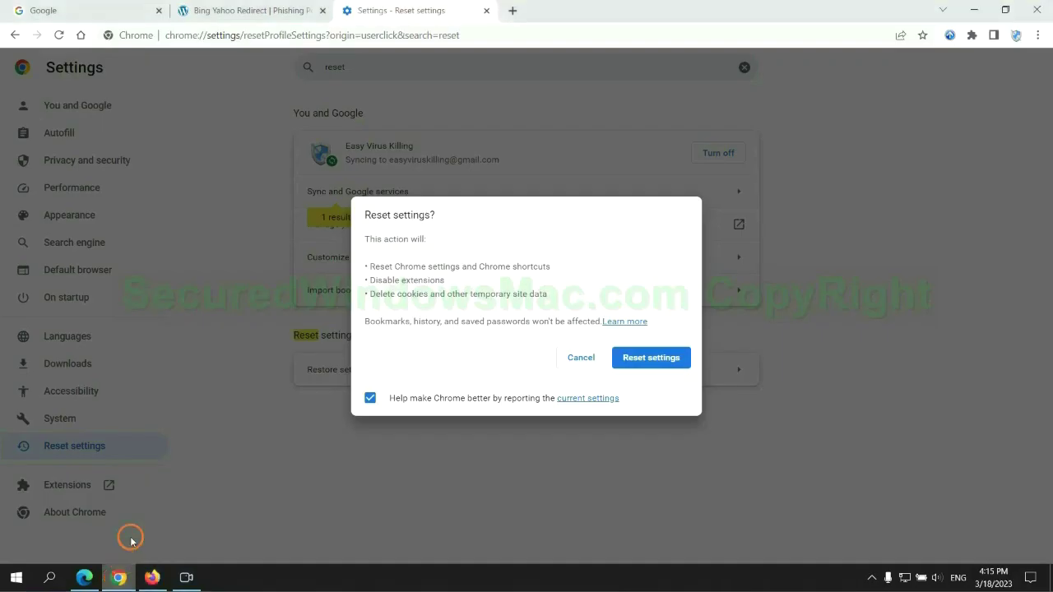